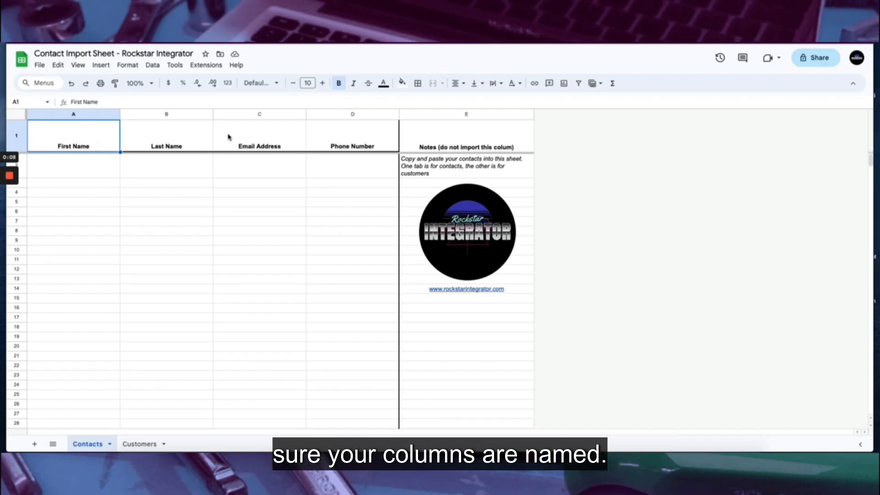
Review the Contacts sheet's column headings and glance at the Customers sheet
{"action": "left_click", "coordinate": [272, 137]}
{"action": "left_click", "coordinate": [339, 137]}
{"action": "left_click", "coordinate": [102, 137]}
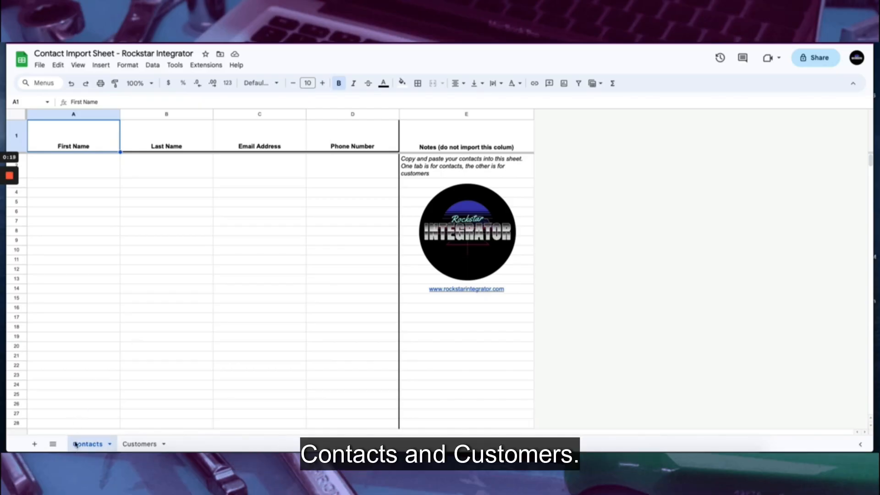
{"action": "left_click", "coordinate": [140, 444]}
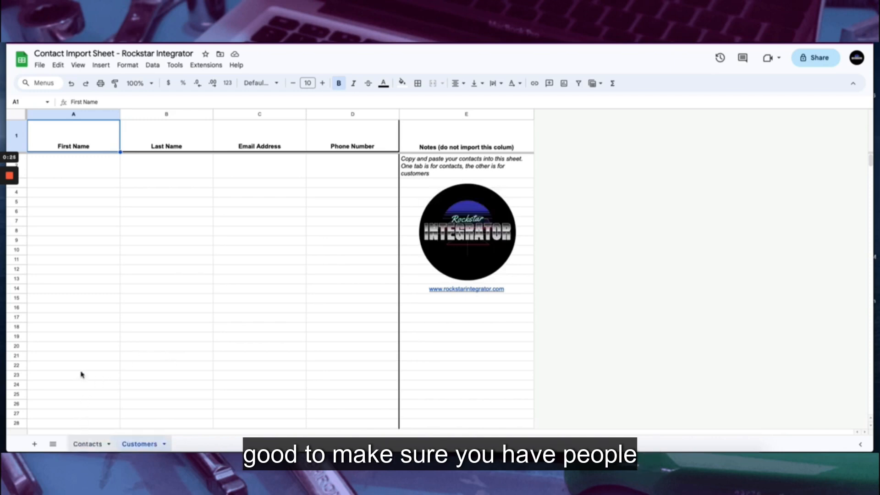
{"action": "left_click", "coordinate": [88, 444]}
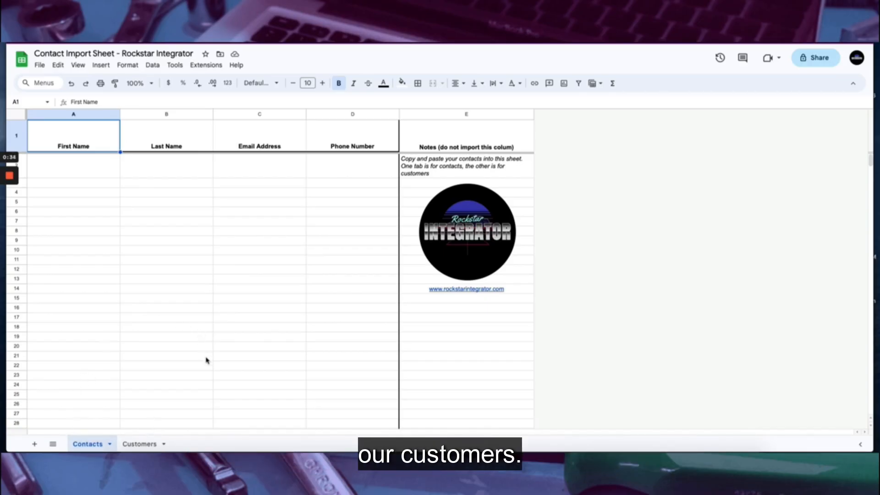
Enter a contact's first name, last name, email address and phone number in row 2
{"action": "left_click", "coordinate": [79, 167]}
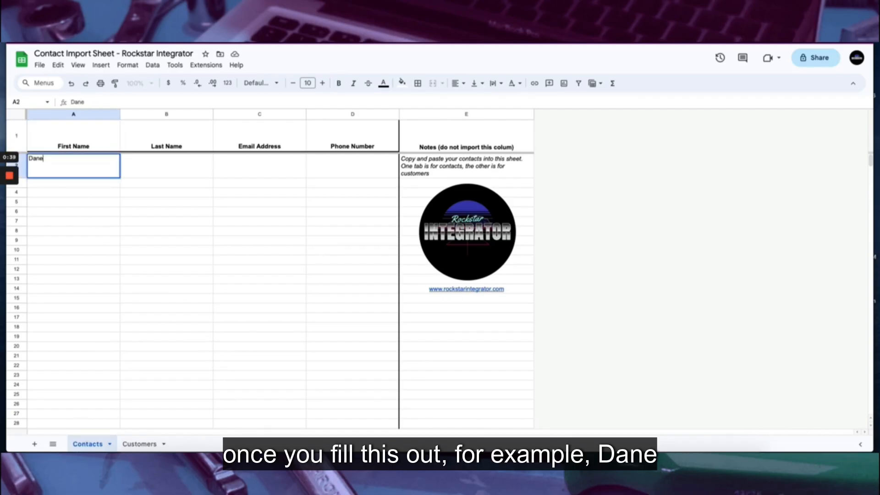
{"action": "key", "text": "Tab"}
{"action": "key", "text": "Tab"}
{"action": "key", "text": "Tab"}
{"action": "type", "text": "7605551494"}
{"action": "left_click", "coordinate": [65, 250]}
{"action": "left_click", "coordinate": [240, 168]}
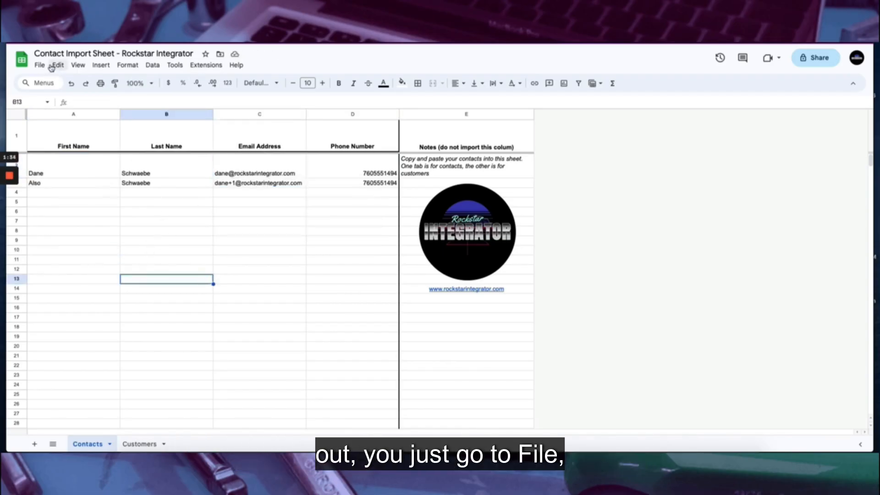
Download the sheet as a Comma Separated Values (.csv) file
{"action": "left_click", "coordinate": [41, 65]}
{"action": "mouse_move", "coordinate": [119, 181]}
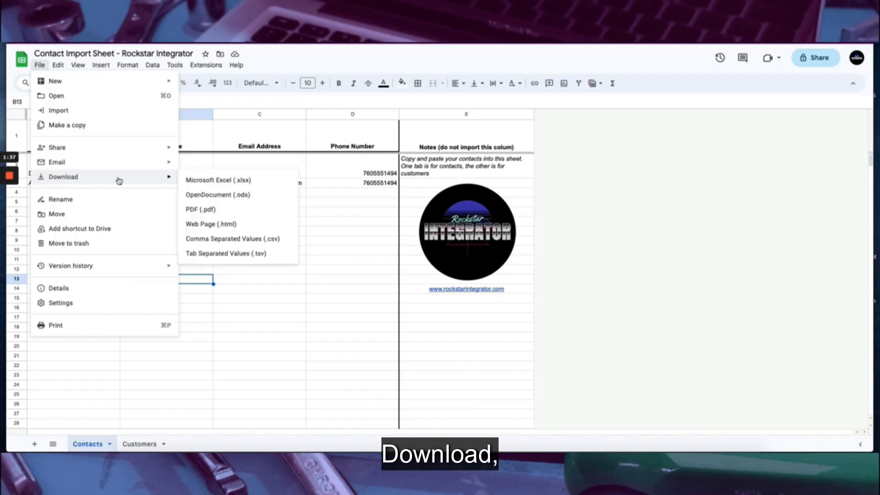
{"action": "left_click", "coordinate": [280, 244]}
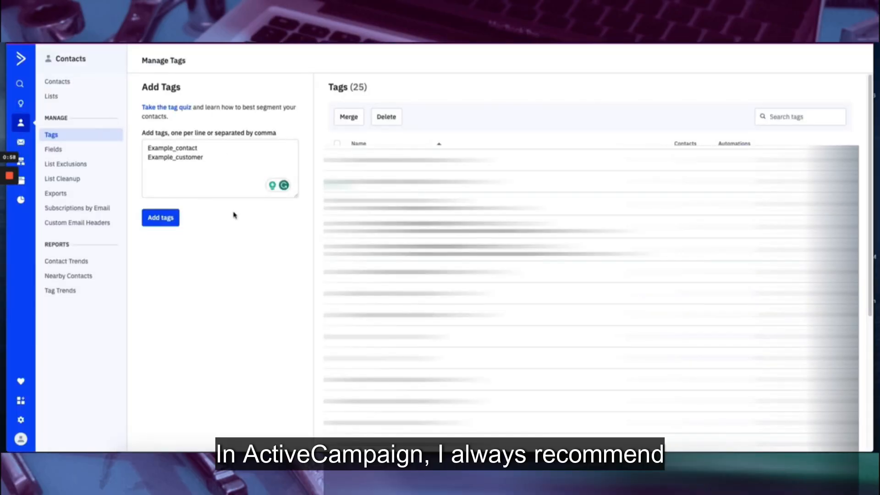
Begin entering new tag names in the Add Tags field
{"action": "left_click", "coordinate": [204, 148]}
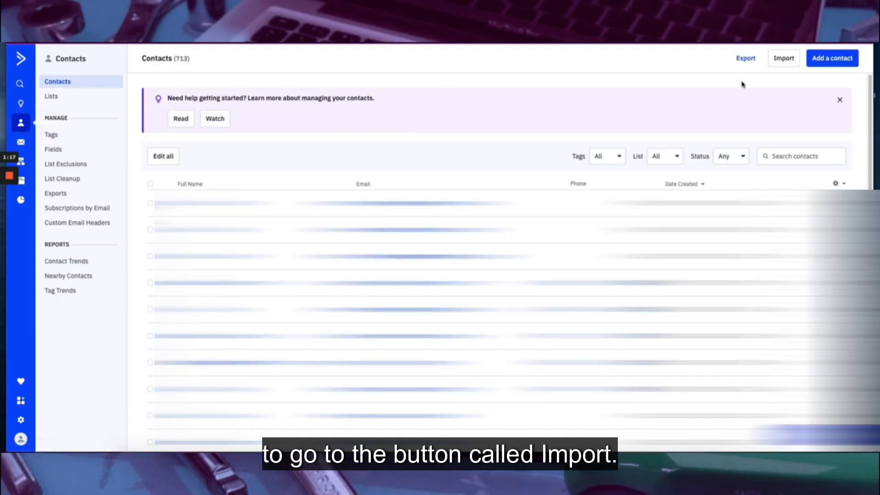
Import contacts from the Contact Import Sheet CSV file
{"action": "left_click", "coordinate": [787, 67]}
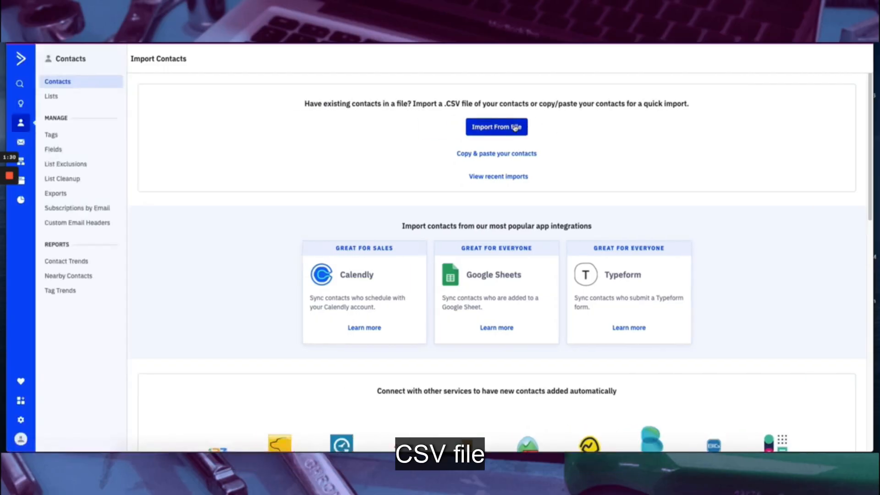
{"action": "left_click", "coordinate": [516, 127]}
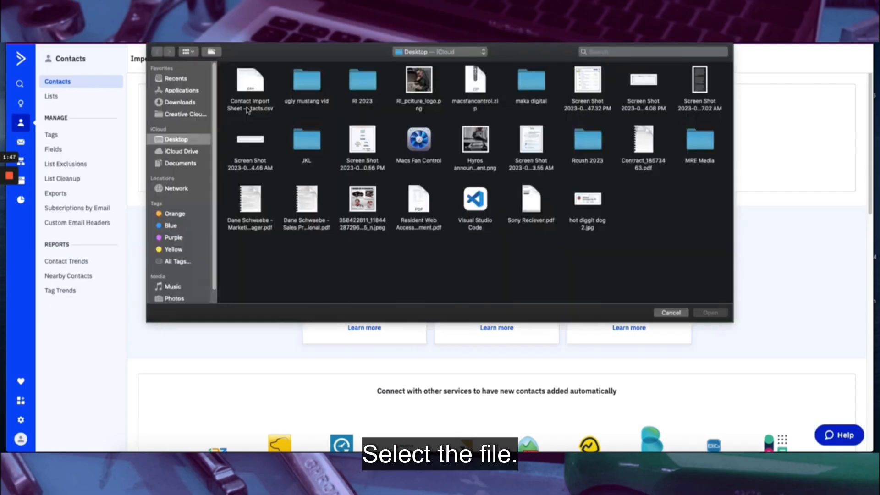
{"action": "left_click", "coordinate": [248, 110]}
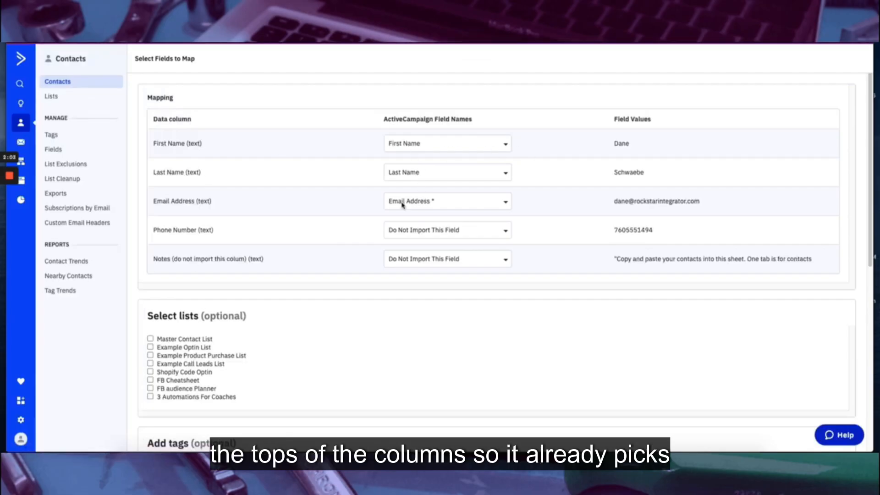
Map the Phone Number column to Phone and add the contacts to Master Contact List
{"action": "left_click", "coordinate": [431, 232]}
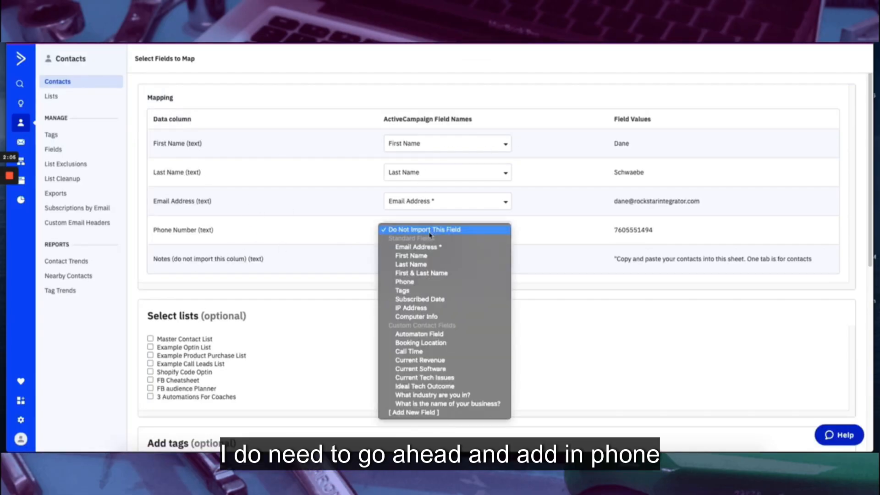
{"action": "left_click", "coordinate": [427, 283]}
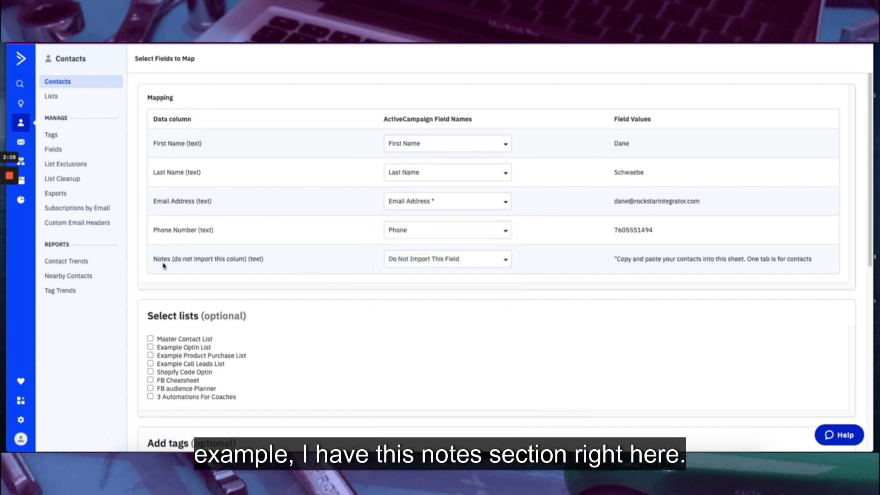
{"action": "scroll", "coordinate": [268, 237], "scroll_direction": "down", "scroll_amount": 1}
{"action": "scroll", "coordinate": [268, 237], "scroll_direction": "down", "scroll_amount": 2}
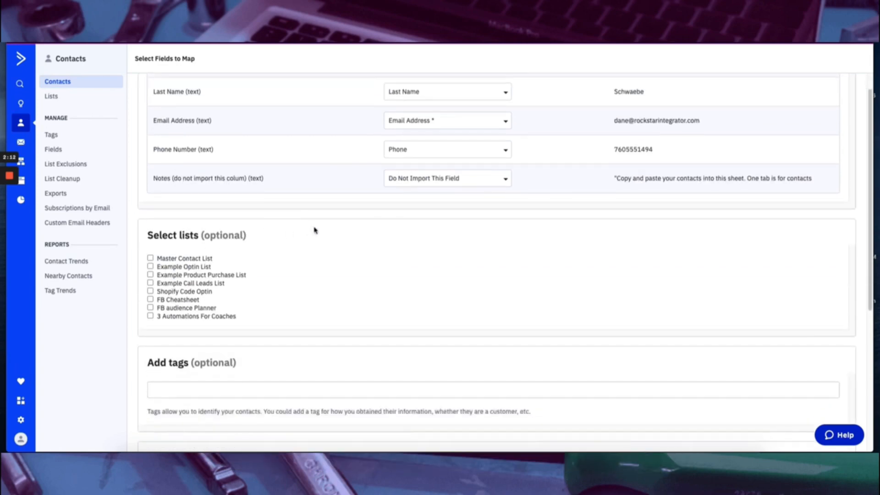
{"action": "left_click", "coordinate": [151, 258]}
Tag the imported contacts with Example_contact
{"action": "scroll", "coordinate": [332, 330], "scroll_direction": "down", "scroll_amount": 2}
{"action": "left_click", "coordinate": [211, 315]}
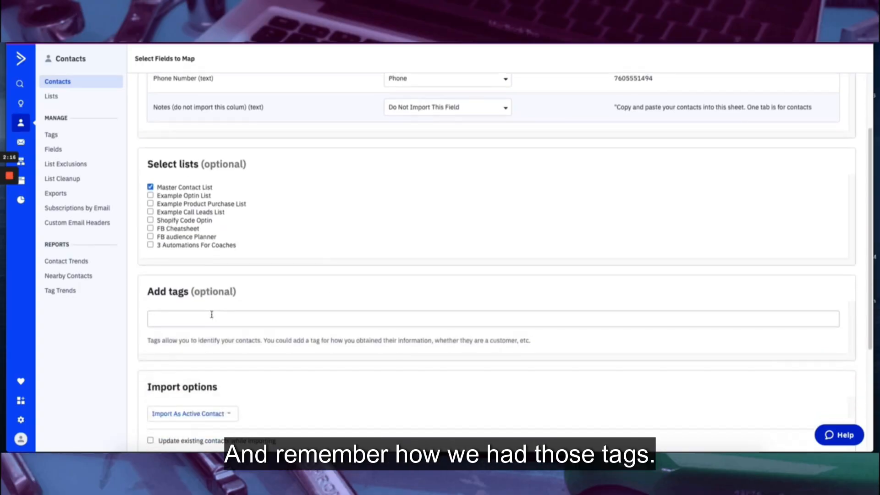
{"action": "type", "text": "con"}
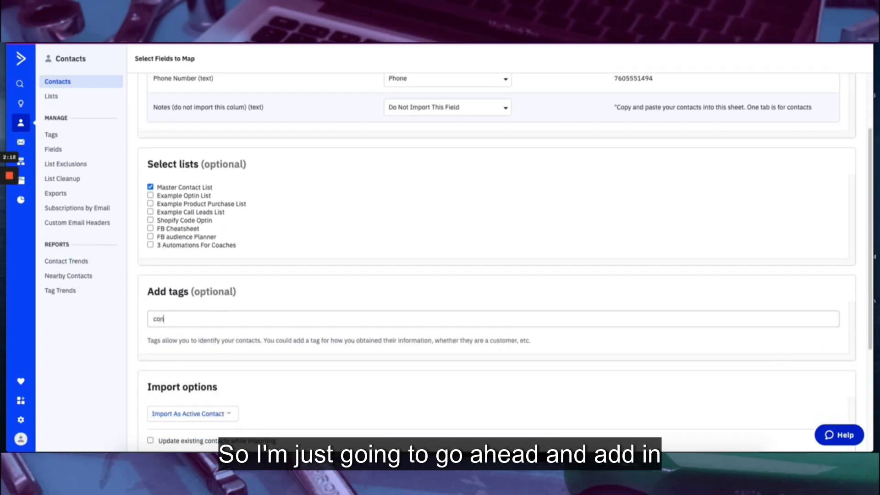
{"action": "type", "text": "tact"}
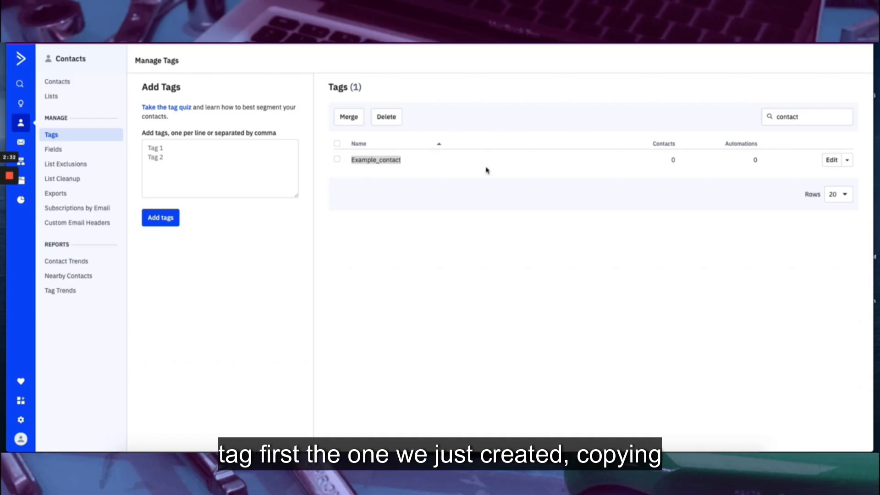
{"action": "left_click", "coordinate": [301, 13]}
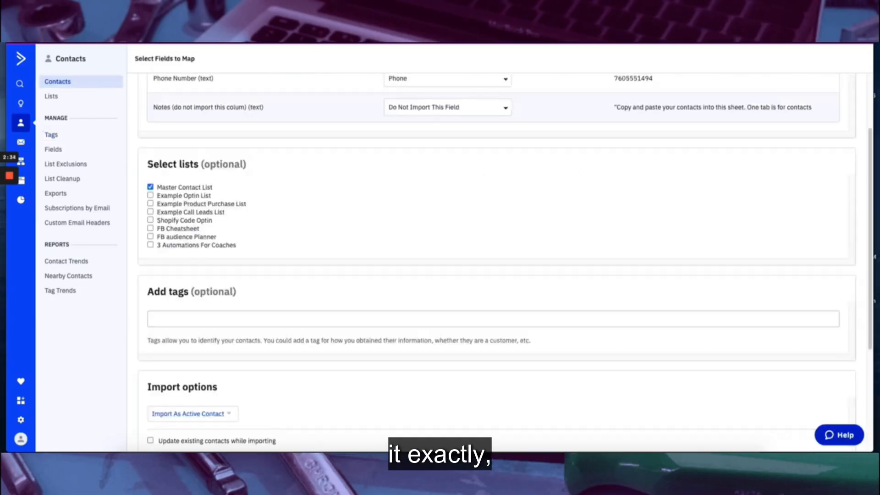
{"action": "type", "text": "Example_contact"}
{"action": "key", "text": "Return"}
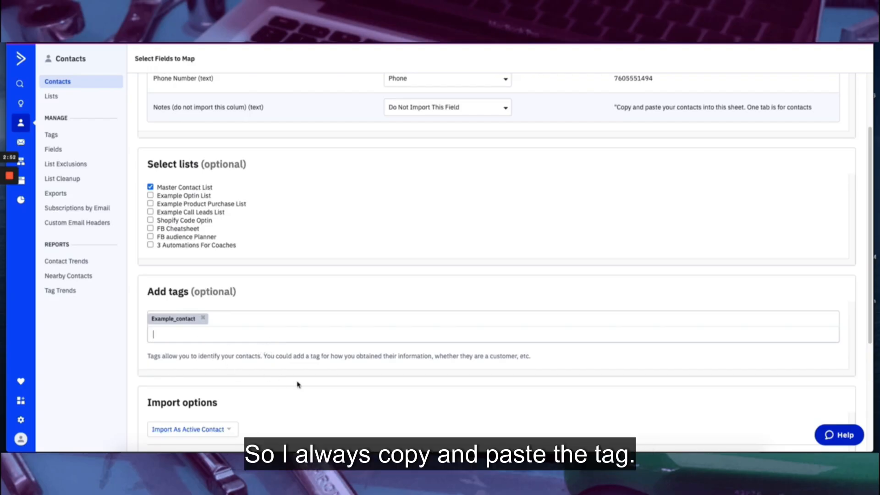
{"action": "scroll", "coordinate": [294, 383], "scroll_direction": "down", "scroll_amount": 3}
Import as active contacts, updating existing ones, with webhooks, automations and new field options off
{"action": "left_click", "coordinate": [197, 354]}
{"action": "left_click", "coordinate": [197, 374]}
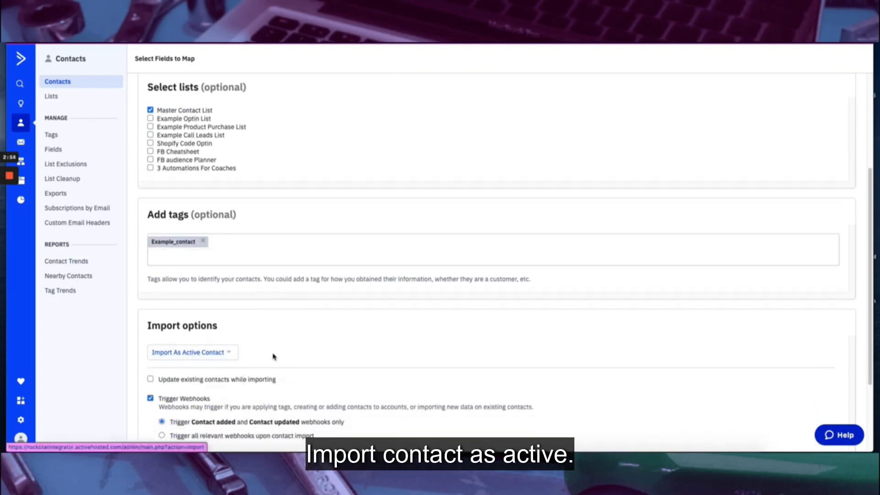
{"action": "scroll", "coordinate": [327, 337], "scroll_direction": "down", "scroll_amount": 3}
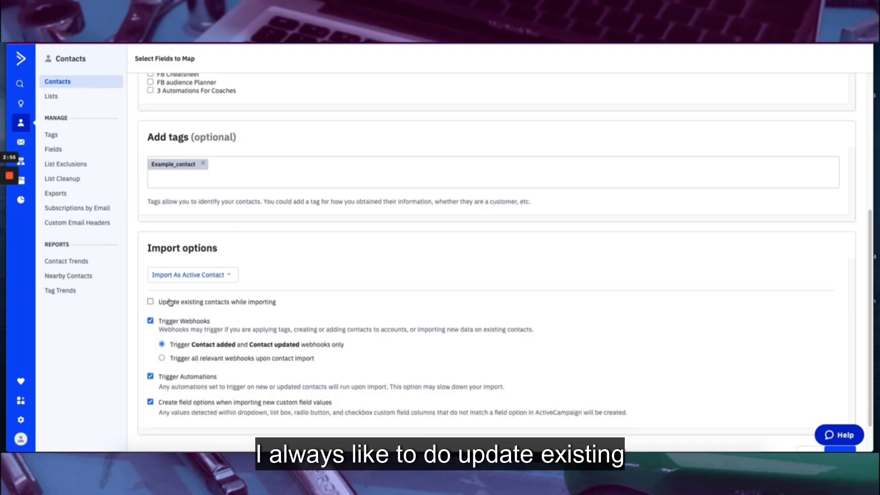
{"action": "left_click", "coordinate": [150, 302]}
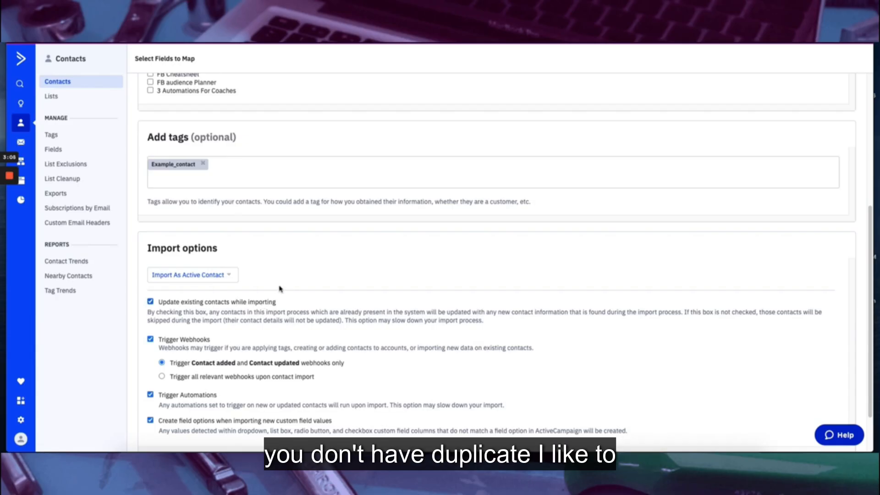
{"action": "left_click", "coordinate": [151, 339]}
{"action": "left_click", "coordinate": [151, 363]}
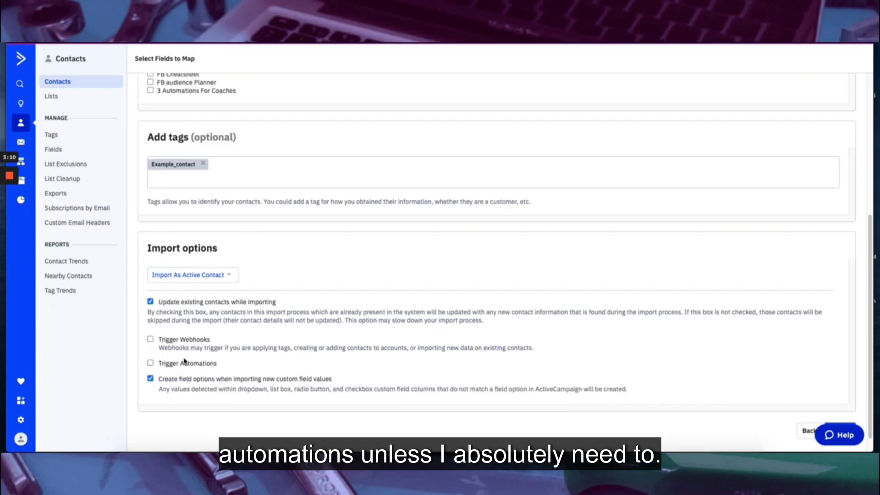
{"action": "left_click", "coordinate": [151, 380]}
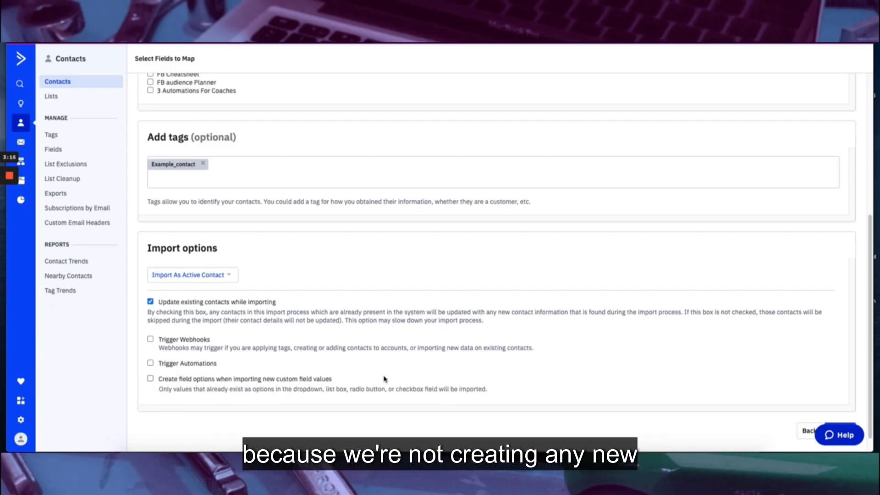
{"action": "scroll", "coordinate": [353, 390], "scroll_direction": "up", "scroll_amount": 3}
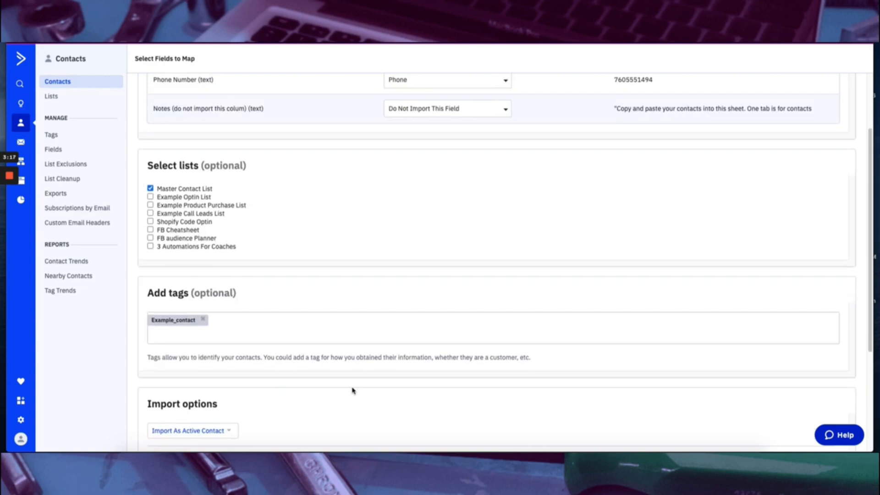
{"action": "scroll", "coordinate": [353, 390], "scroll_direction": "down", "scroll_amount": 3}
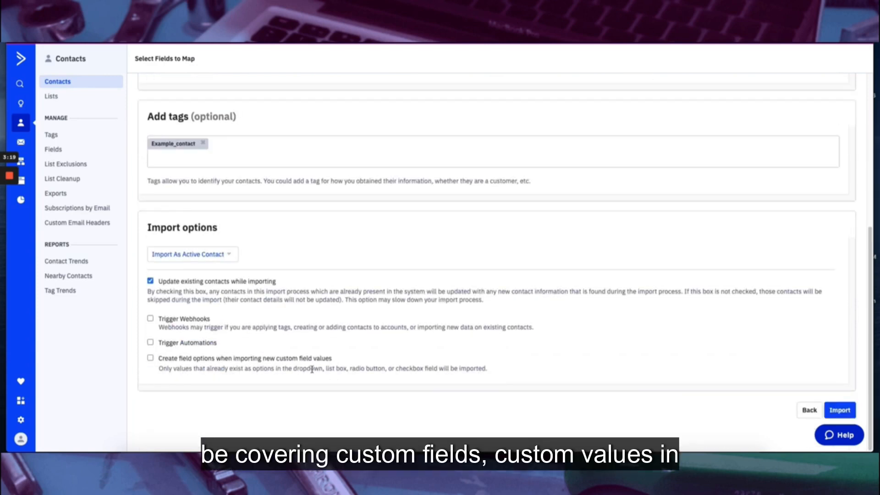
{"action": "scroll", "coordinate": [312, 370], "scroll_direction": "up", "scroll_amount": 6}
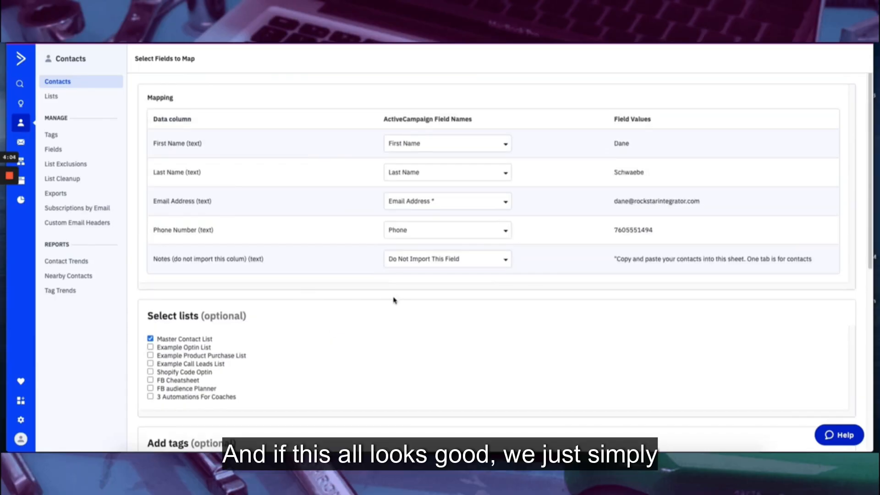
{"action": "scroll", "coordinate": [395, 300], "scroll_direction": "down", "scroll_amount": 6}
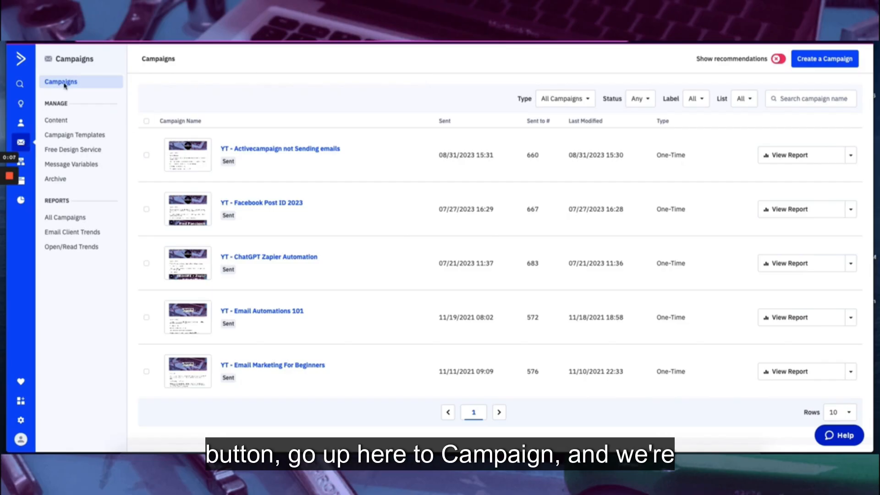
Begin creating a new campaign
{"action": "left_click", "coordinate": [838, 66]}
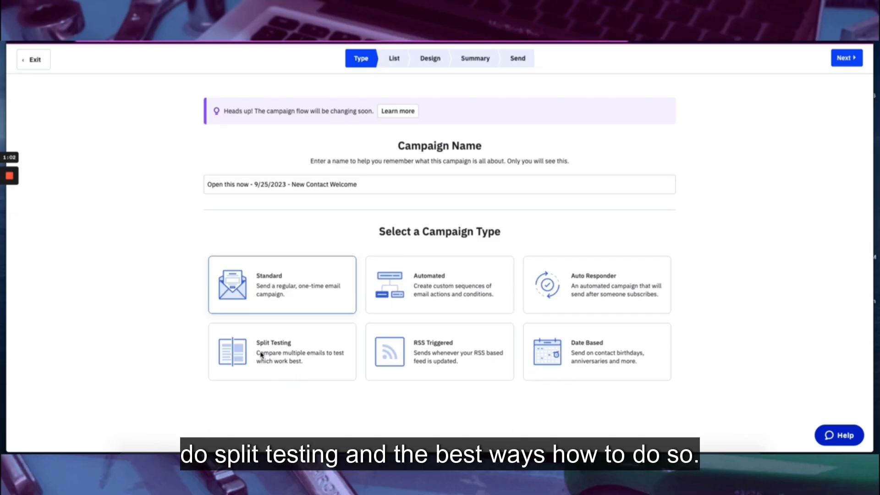
Confirm the campaign name and choose Master Contact List as the recipient list
{"action": "left_click", "coordinate": [294, 272]}
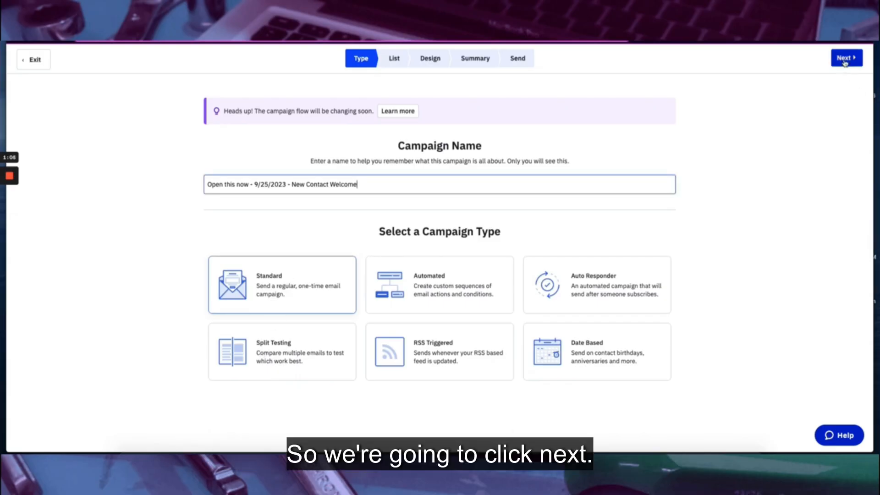
{"action": "left_click", "coordinate": [845, 63]}
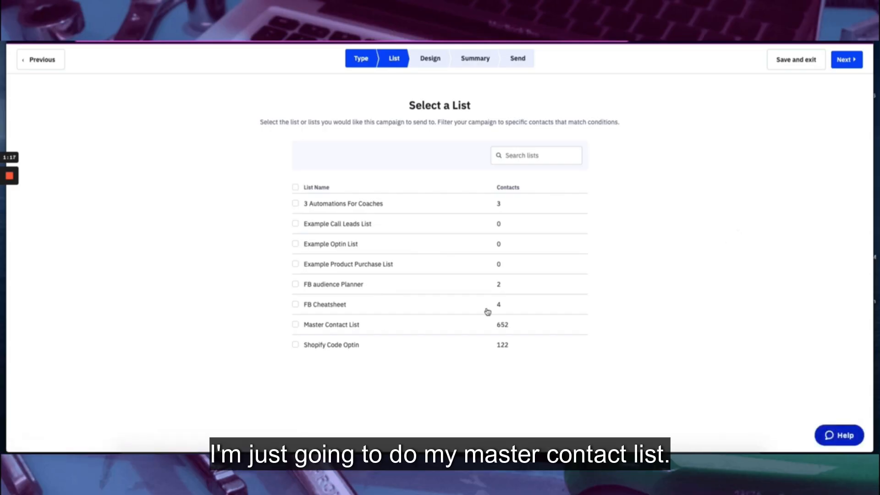
{"action": "left_click", "coordinate": [295, 325]}
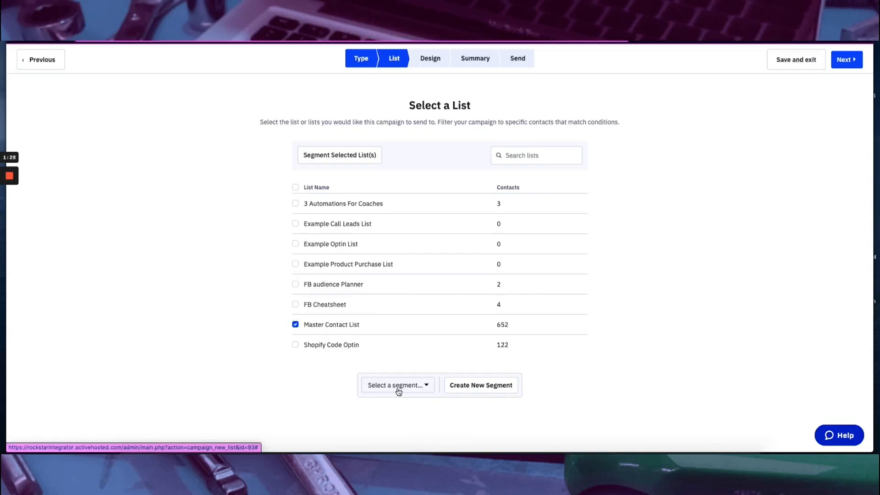
Build a new segment with a Tag condition on Call Booking - Call Booked
{"action": "left_click", "coordinate": [414, 385]}
{"action": "left_click", "coordinate": [461, 388]}
{"action": "left_click", "coordinate": [461, 387]}
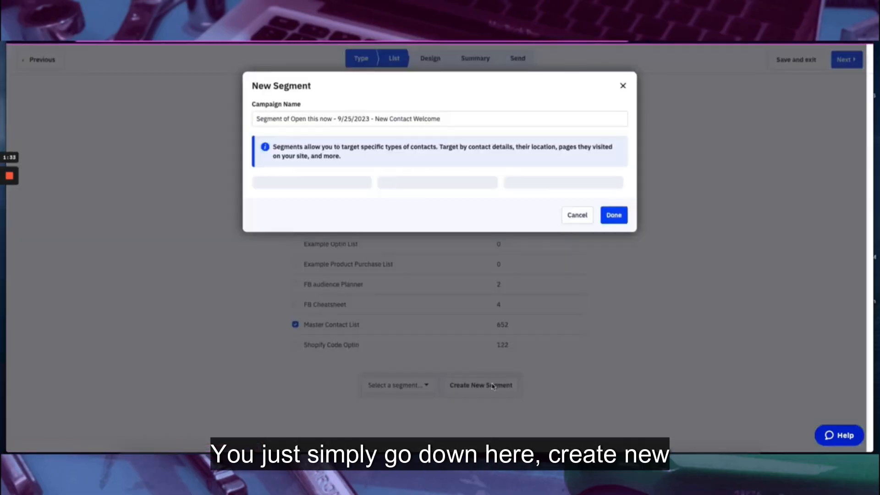
{"action": "left_click", "coordinate": [343, 197]}
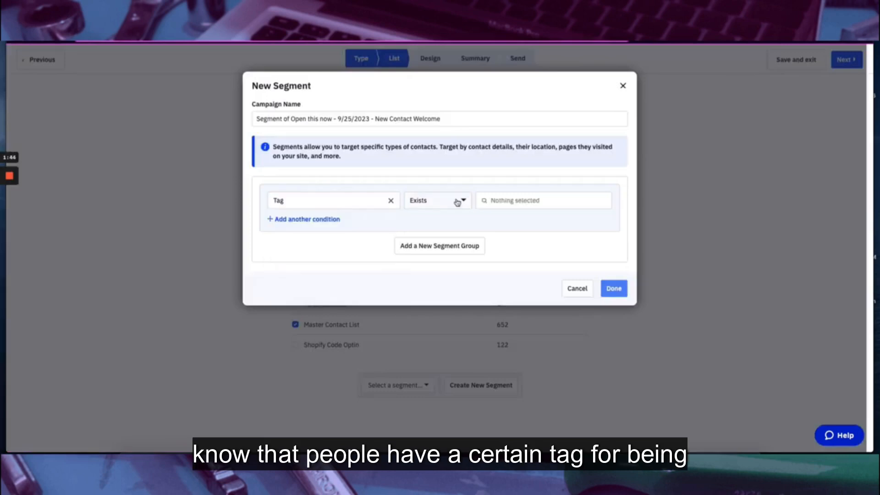
{"action": "left_click", "coordinate": [458, 201]}
{"action": "left_click", "coordinate": [439, 223]}
{"action": "left_click", "coordinate": [504, 208]}
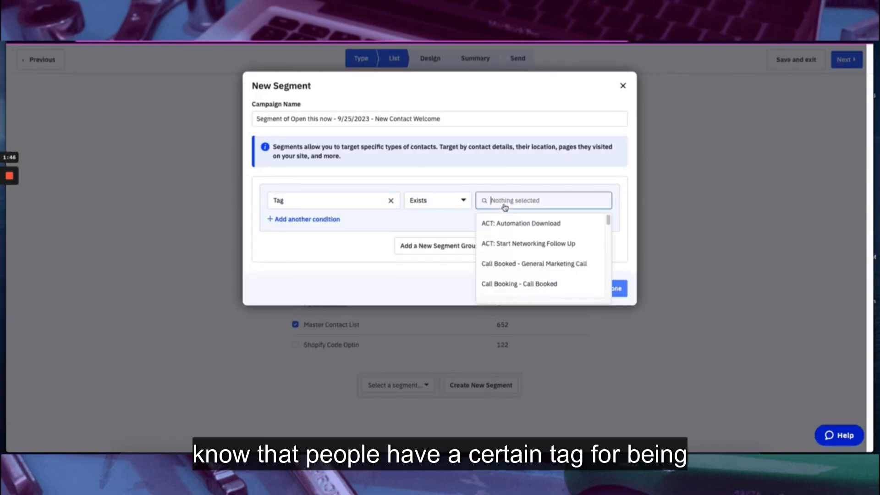
{"action": "left_click", "coordinate": [511, 288]}
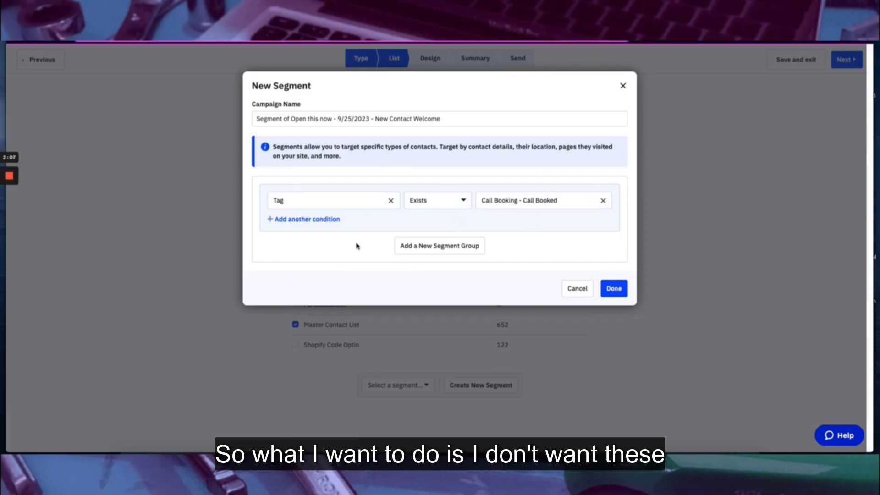
Set the condition to Does not exist, then discard the segment and continue to design
{"action": "left_click", "coordinate": [433, 204]}
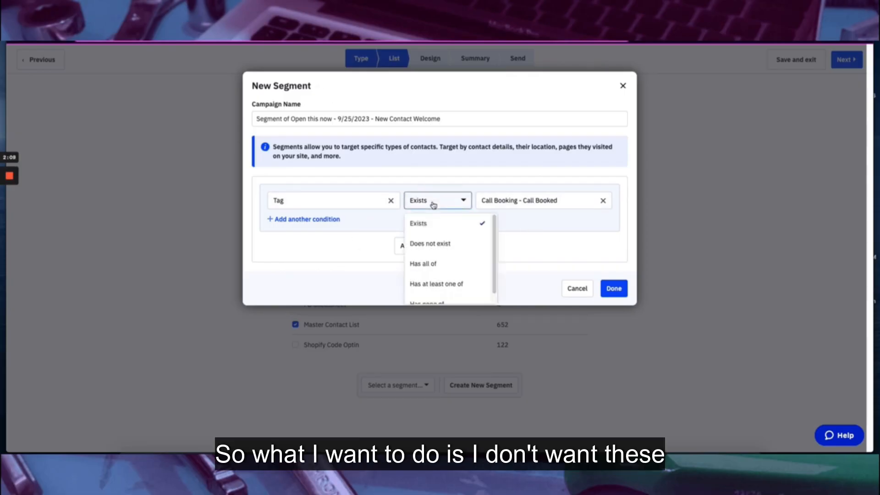
{"action": "left_click", "coordinate": [444, 242]}
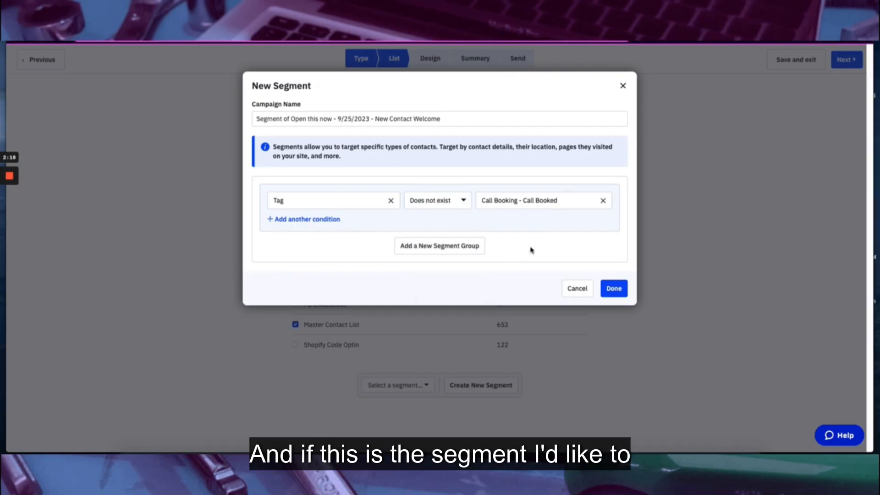
{"action": "left_click", "coordinate": [623, 88]}
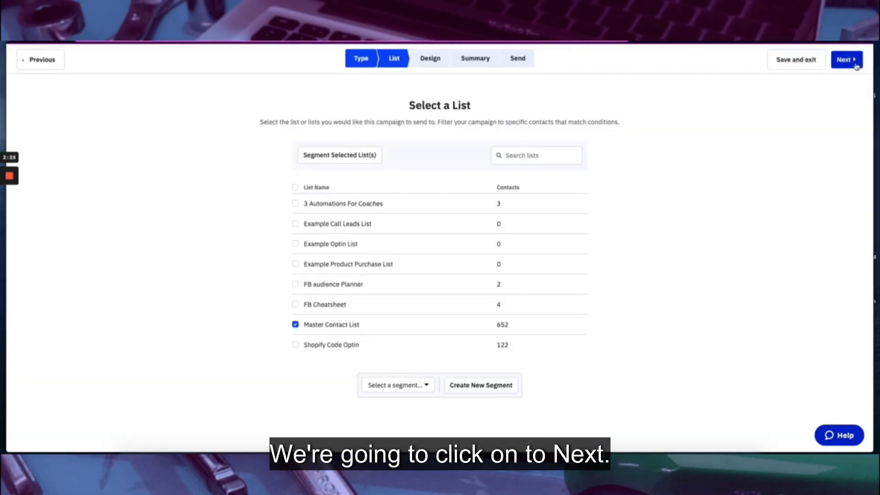
{"action": "left_click", "coordinate": [855, 64]}
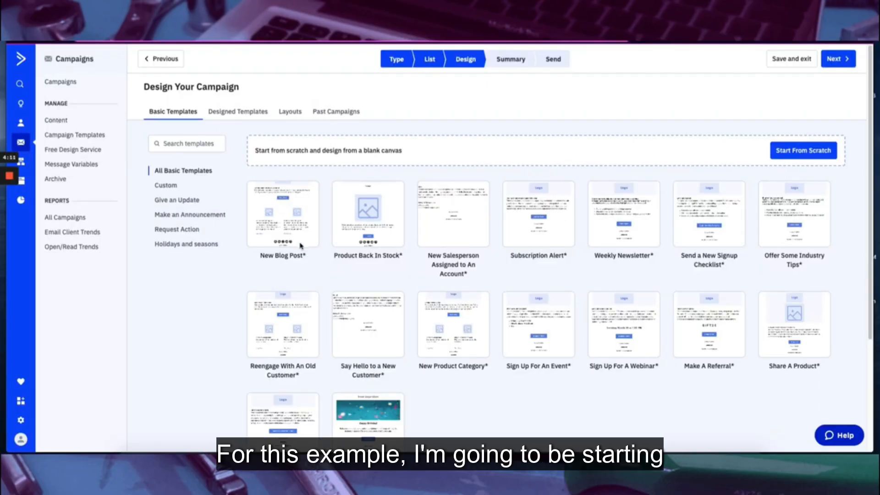
Pick the New Blog Post template and set the email subject to NA
{"action": "mouse_move", "coordinate": [290, 210]}
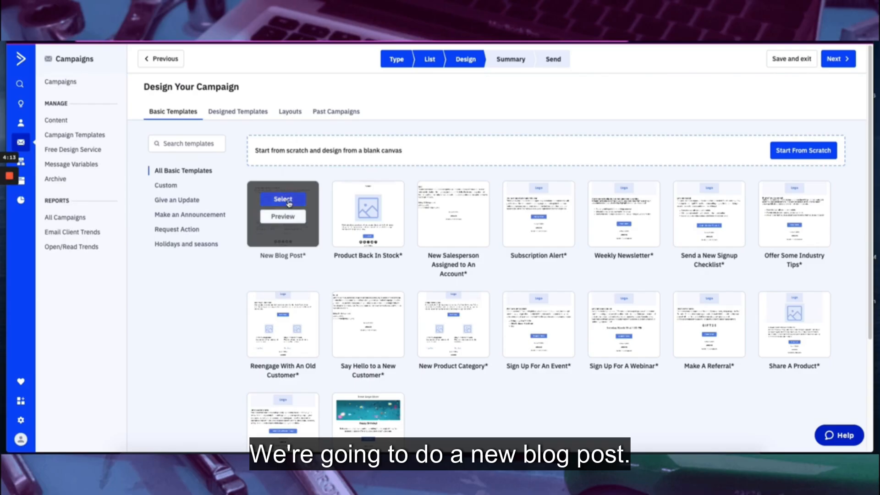
{"action": "left_click", "coordinate": [283, 200]}
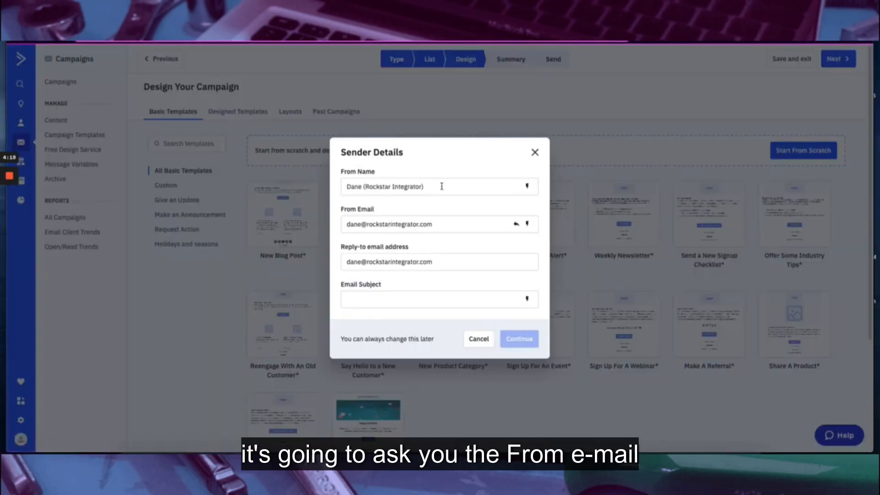
{"action": "left_click", "coordinate": [374, 295]}
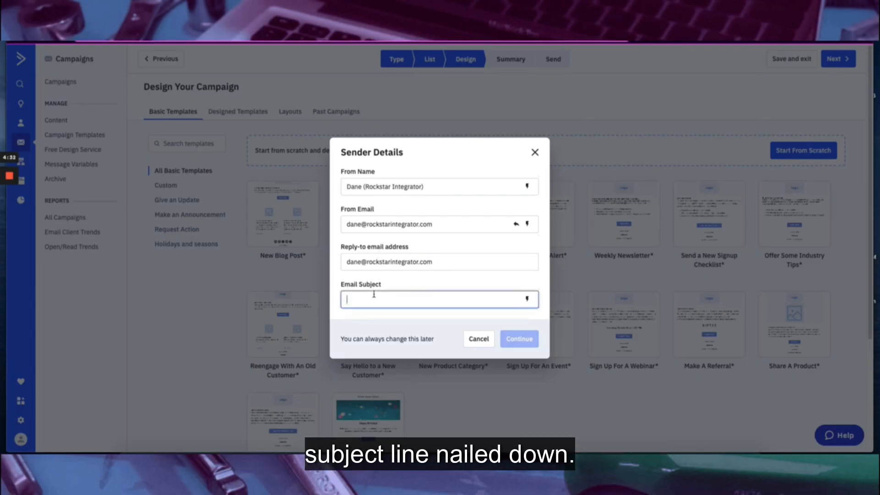
{"action": "type", "text": "NA"}
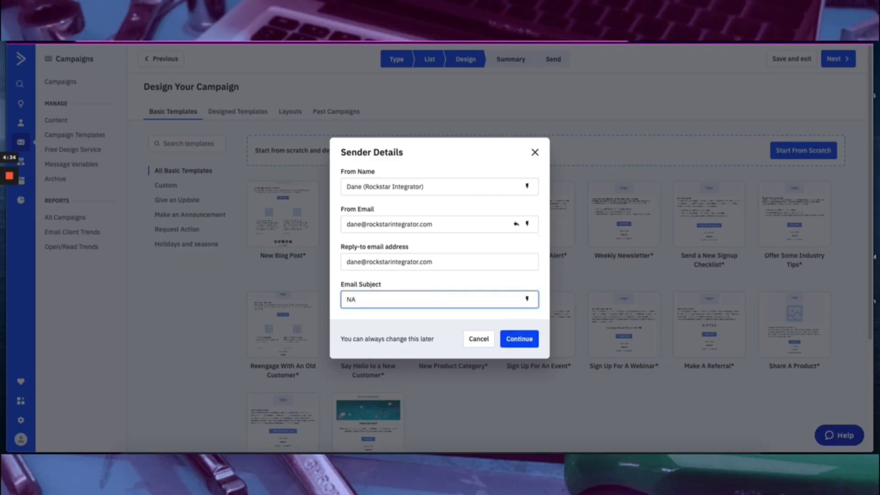
{"action": "left_click", "coordinate": [532, 339]}
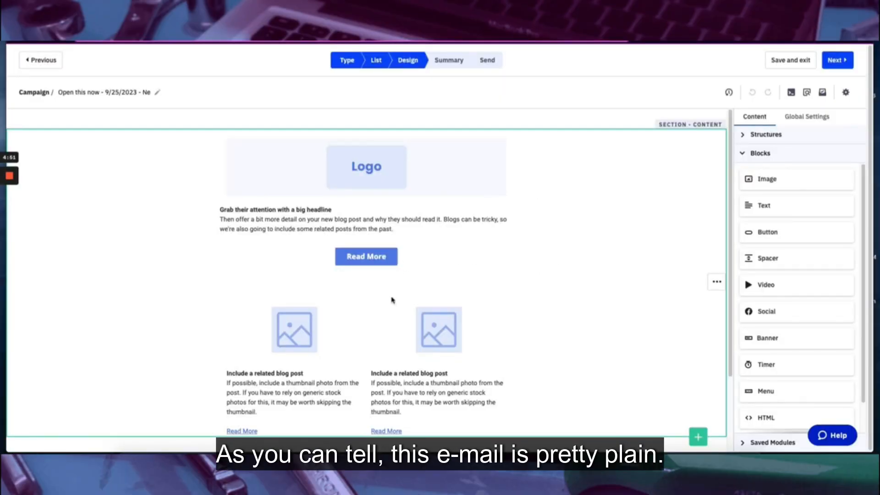
{"action": "scroll", "coordinate": [393, 298], "scroll_direction": "down", "scroll_amount": 2}
{"action": "scroll", "coordinate": [315, 305], "scroll_direction": "up", "scroll_amount": 2}
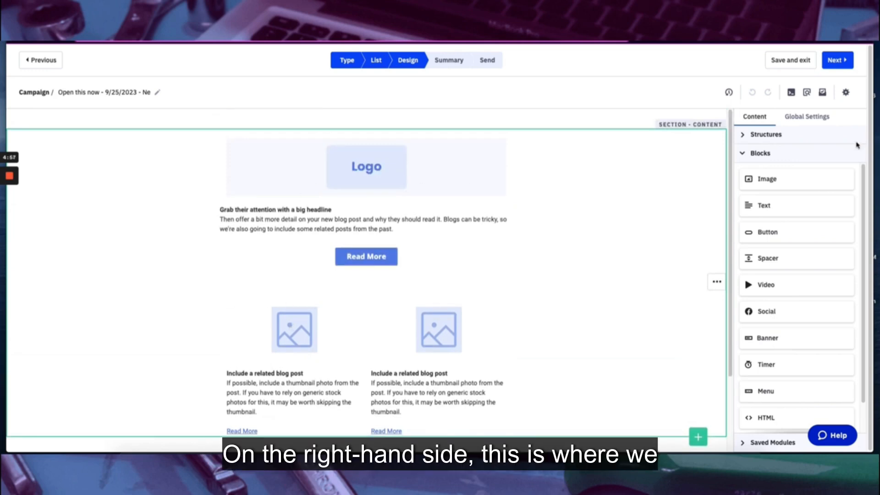
{"action": "left_click", "coordinate": [742, 155]}
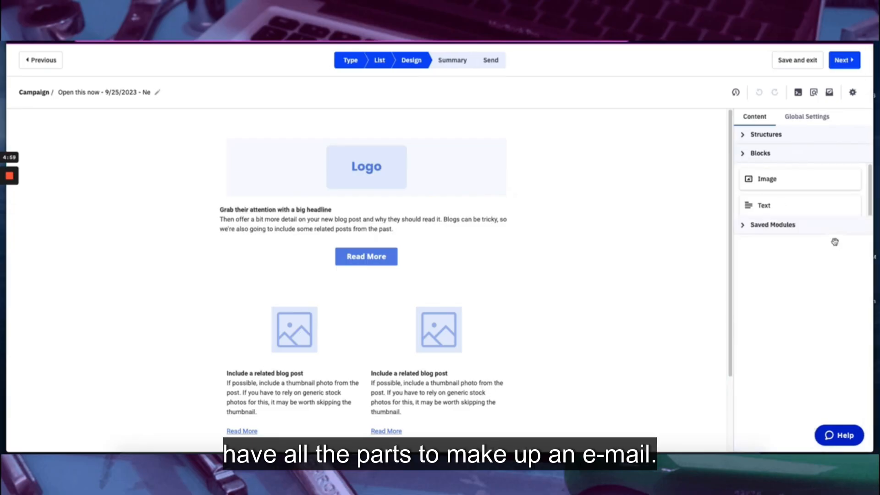
{"action": "left_click", "coordinate": [743, 135]}
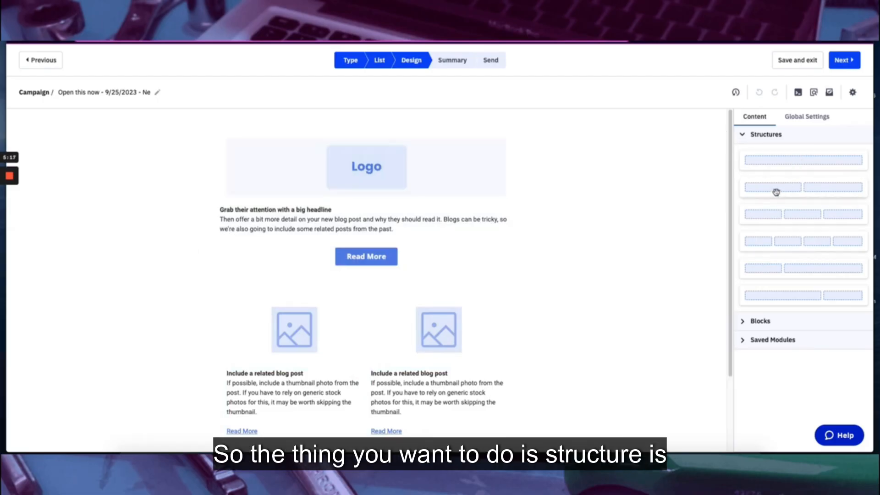
{"action": "left_click", "coordinate": [754, 321]}
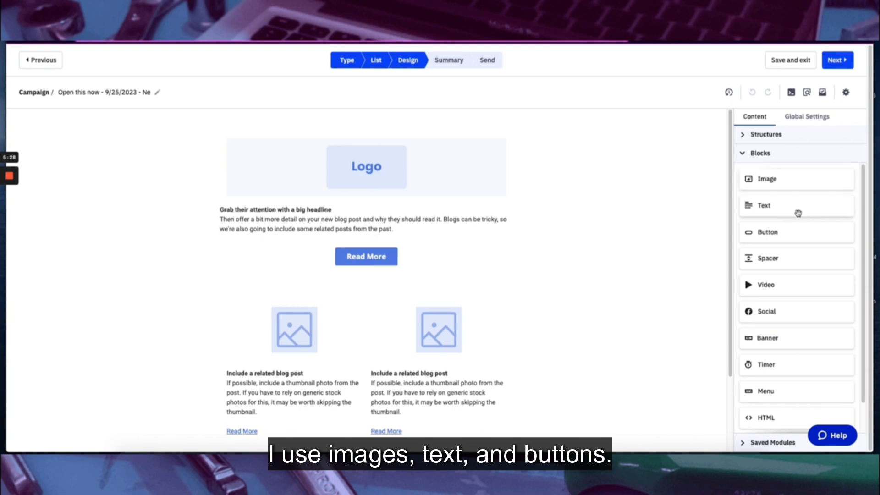
{"action": "scroll", "coordinate": [799, 247], "scroll_direction": "down", "scroll_amount": 1}
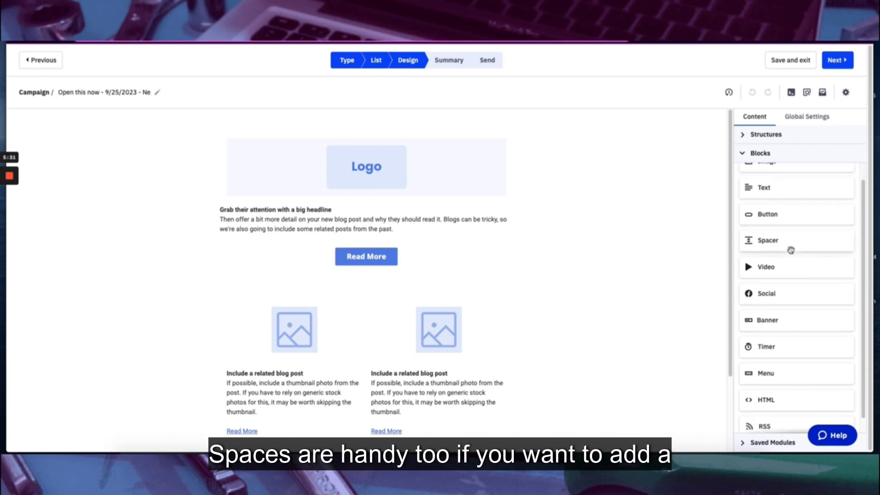
{"action": "scroll", "coordinate": [792, 276], "scroll_direction": "down", "scroll_amount": 1}
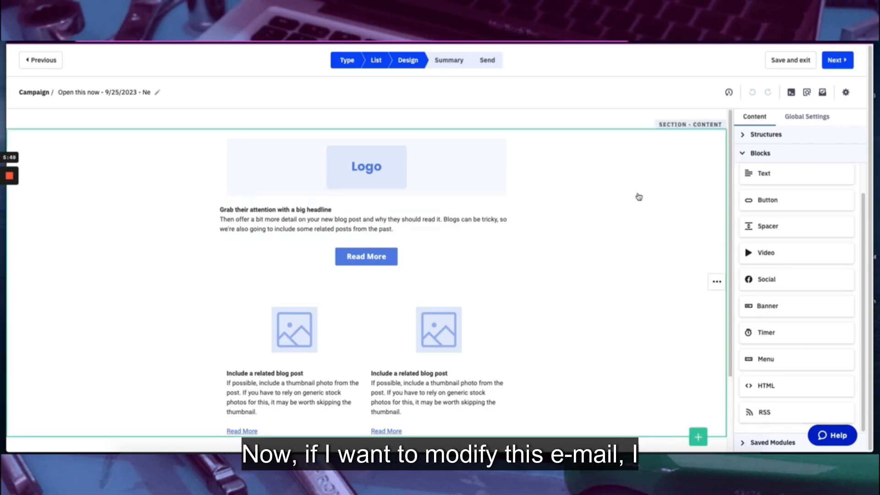
Replace the placeholder logo with the email header.png image
{"action": "left_click", "coordinate": [407, 178]}
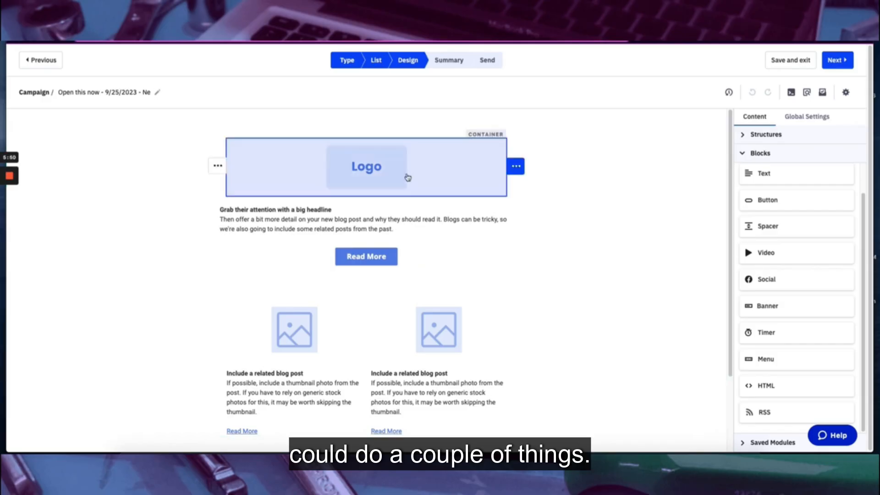
{"action": "left_click", "coordinate": [400, 177]}
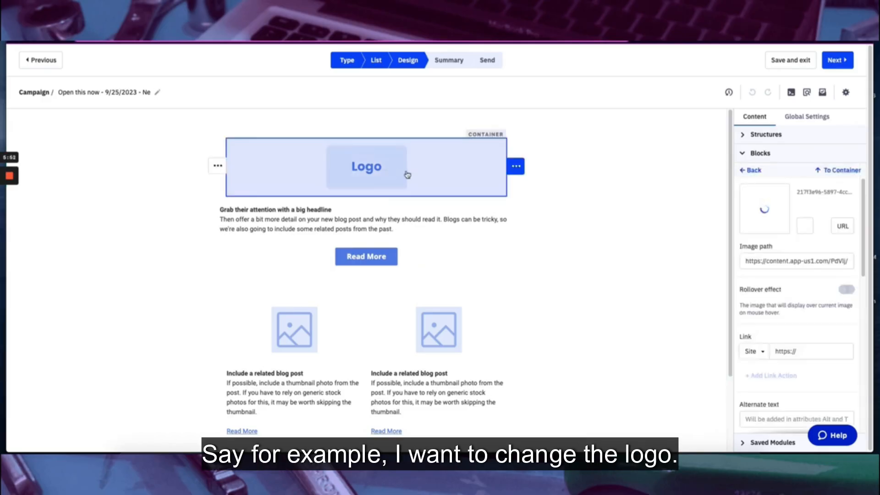
{"action": "left_click", "coordinate": [805, 227]}
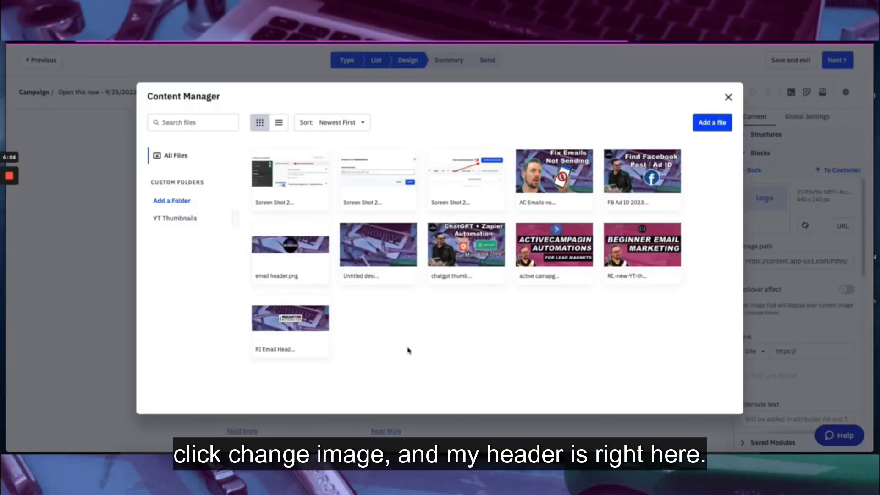
{"action": "left_click", "coordinate": [295, 251]}
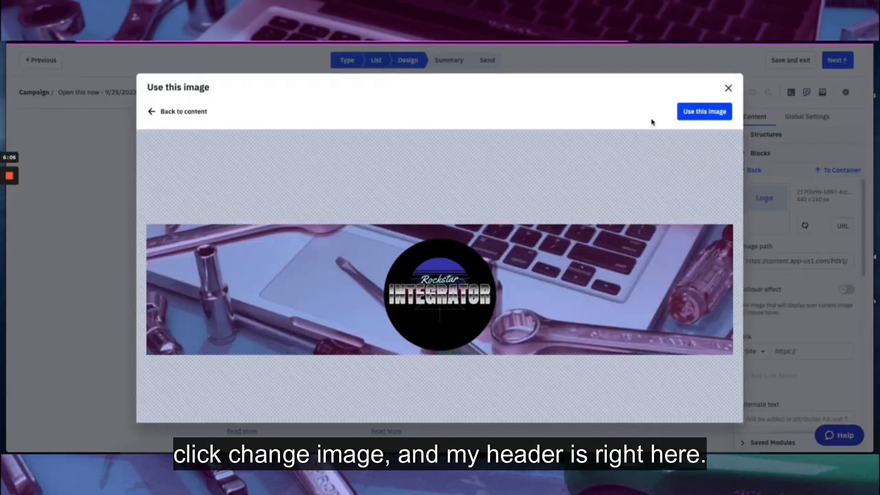
{"action": "left_click", "coordinate": [705, 111]}
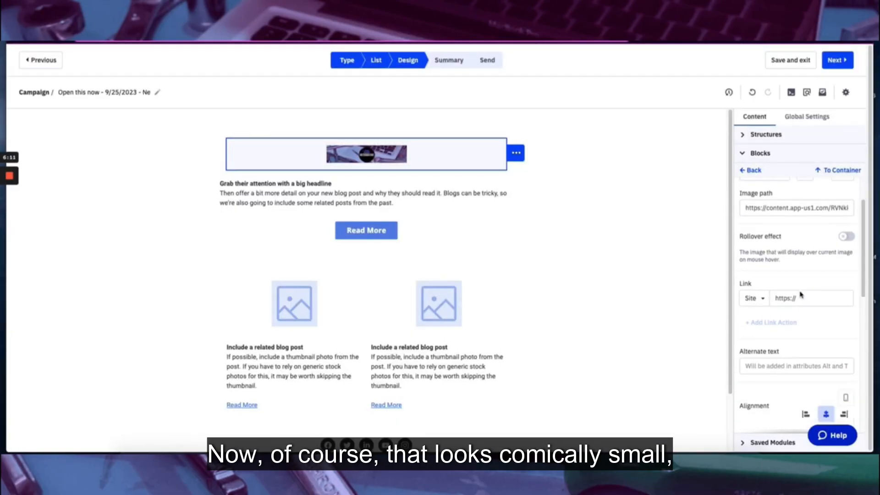
Enlarge the header image and adjust it to the full email width (610)
{"action": "scroll", "coordinate": [801, 295], "scroll_direction": "down", "scroll_amount": 2}
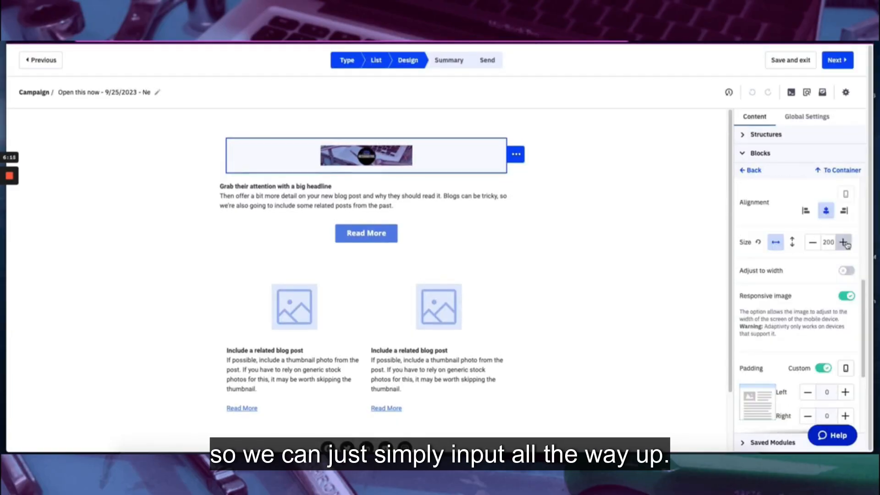
{"action": "left_click", "coordinate": [843, 242]}
{"action": "left_click", "coordinate": [843, 243]}
{"action": "left_click", "coordinate": [843, 242]}
{"action": "left_click", "coordinate": [843, 243]}
{"action": "left_click", "coordinate": [770, 271]}
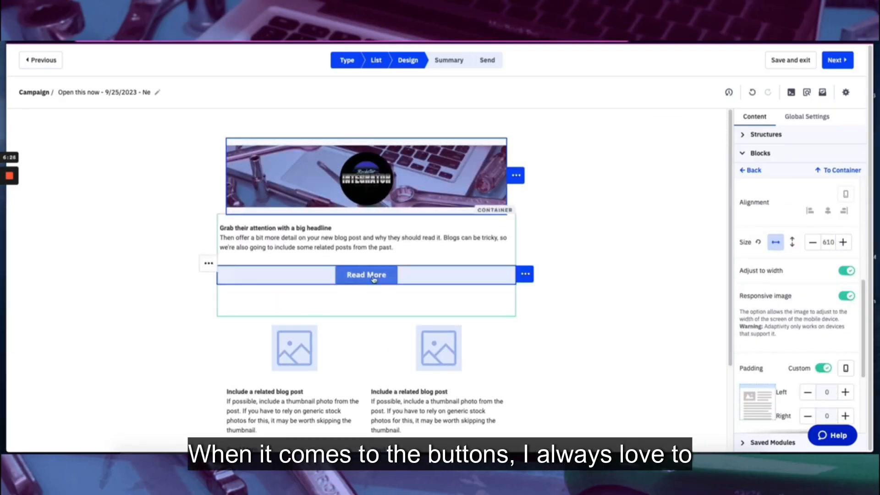
Make the Read More button pink (#c27ba0)
{"action": "left_click", "coordinate": [375, 277]}
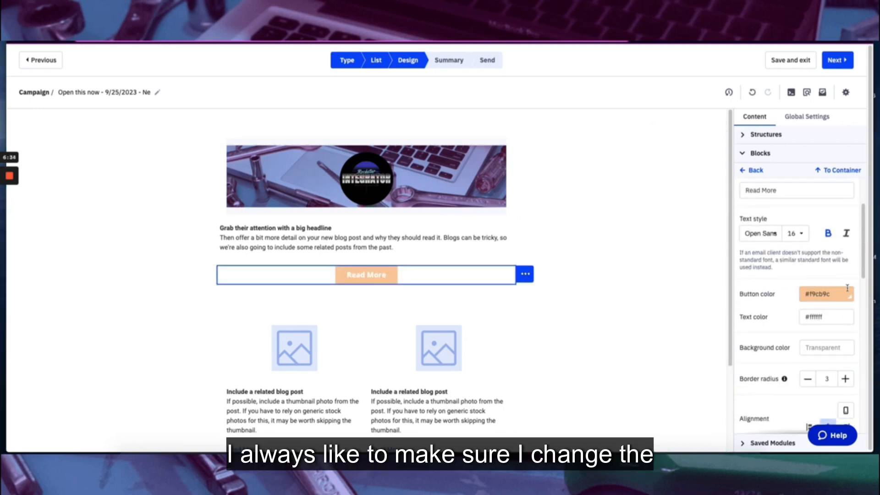
{"action": "left_click", "coordinate": [847, 289]}
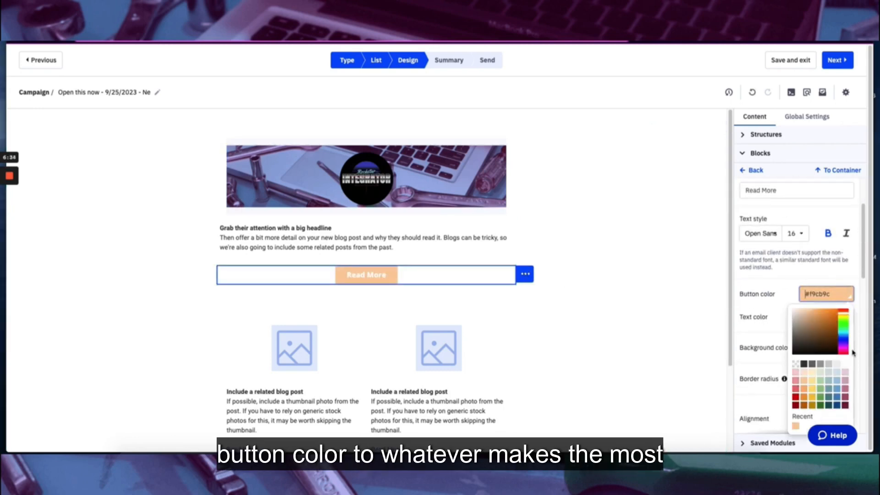
{"action": "left_click", "coordinate": [846, 392]}
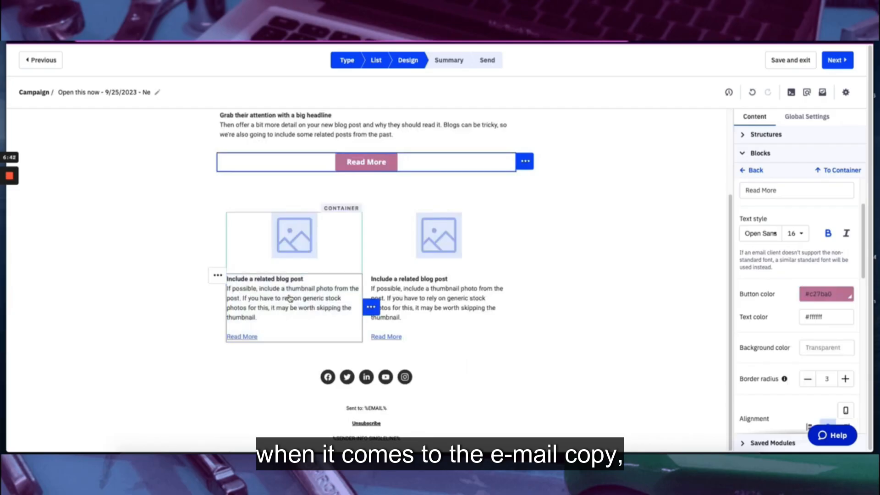
Select the related blog post template text so it can be replaced with the email copy
{"action": "left_click", "coordinate": [289, 298]}
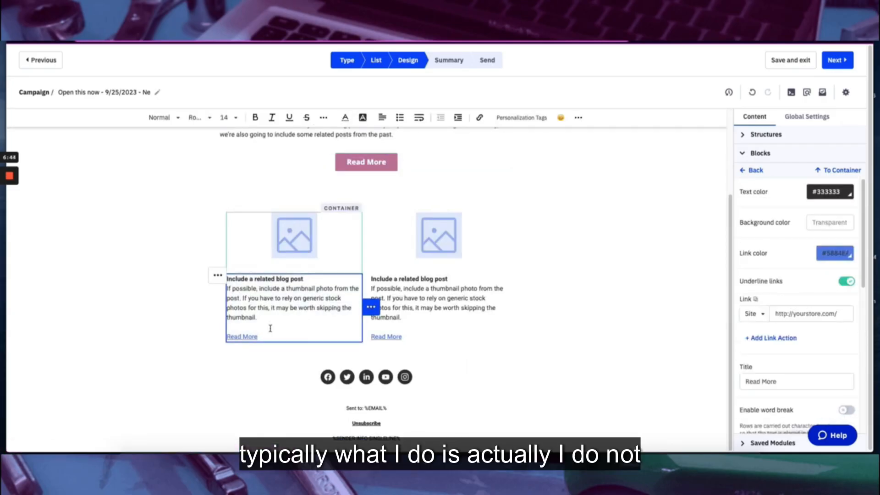
{"action": "left_click_drag", "start_coordinate": [247, 300], "coordinate": [232, 281]}
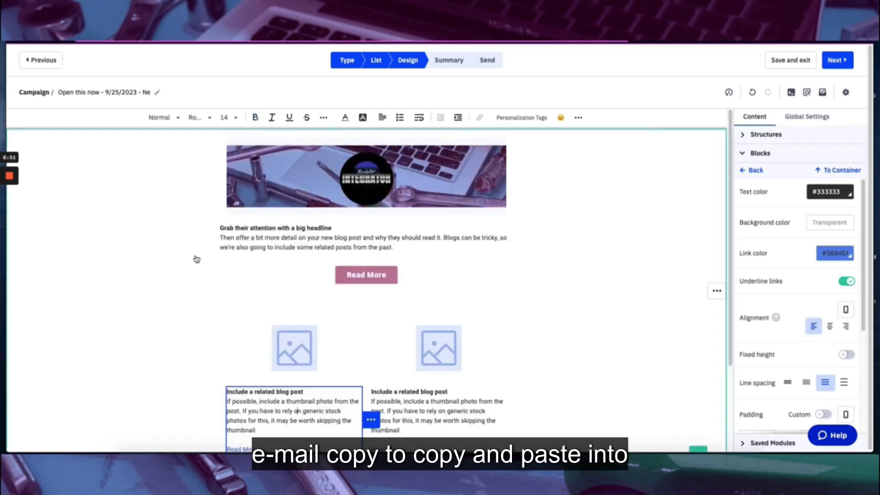
{"action": "scroll", "coordinate": [196, 260], "scroll_direction": "down", "scroll_amount": 2}
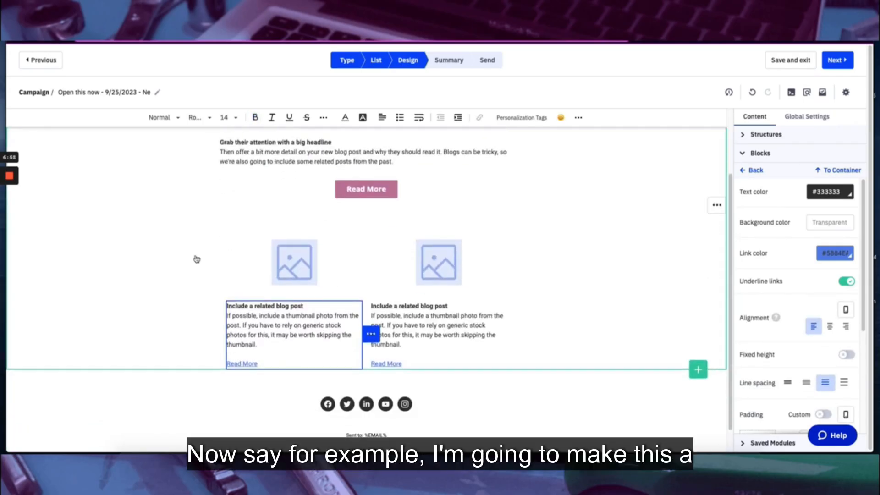
{"action": "scroll", "coordinate": [197, 259], "scroll_direction": "up", "scroll_amount": 2}
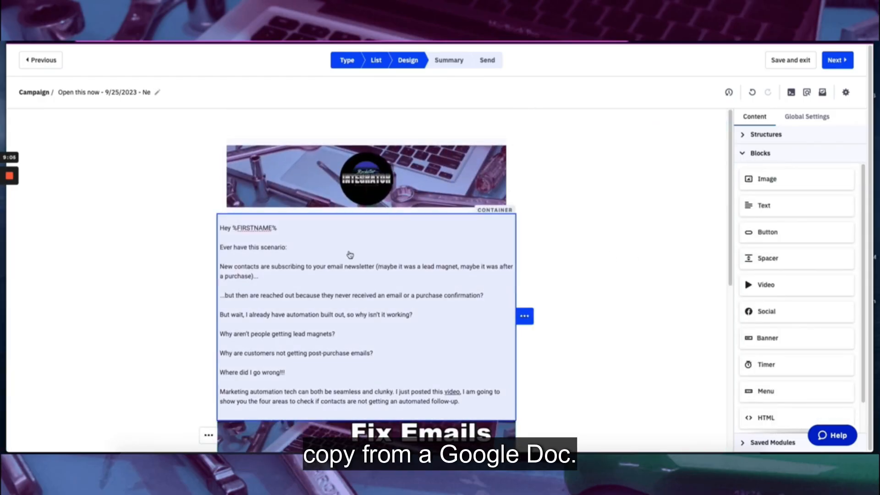
Scroll through the setup page of the 'Open this now - 9/25/2023 - Classic Email Exmaple' Standard campaign
{"action": "scroll", "coordinate": [350, 255], "scroll_direction": "down", "scroll_amount": 4}
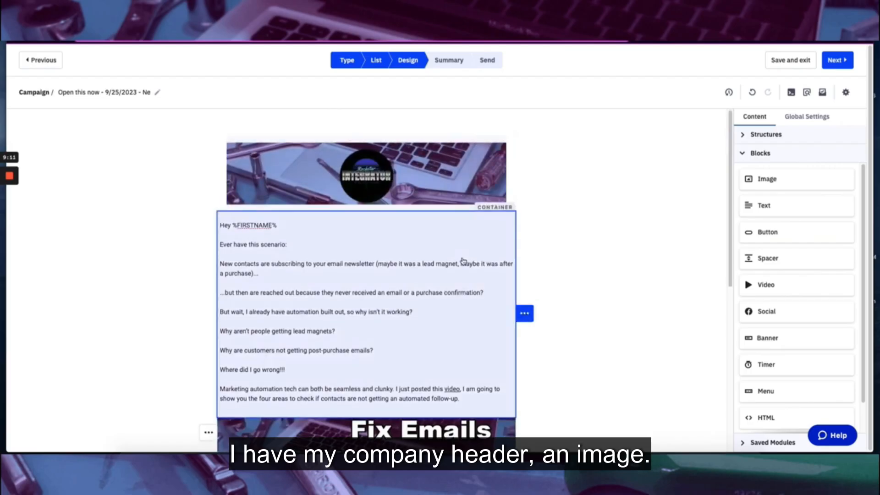
{"action": "scroll", "coordinate": [463, 261], "scroll_direction": "down", "scroll_amount": 5}
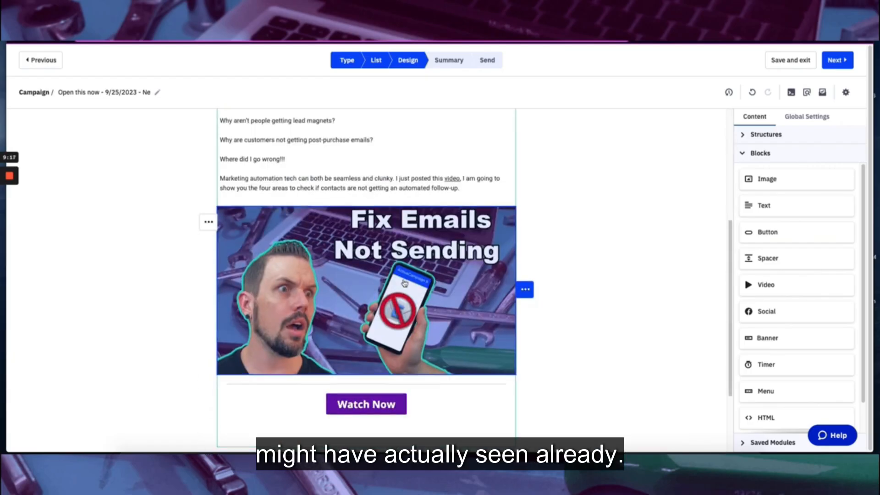
{"action": "scroll", "coordinate": [394, 293], "scroll_direction": "down", "scroll_amount": 2}
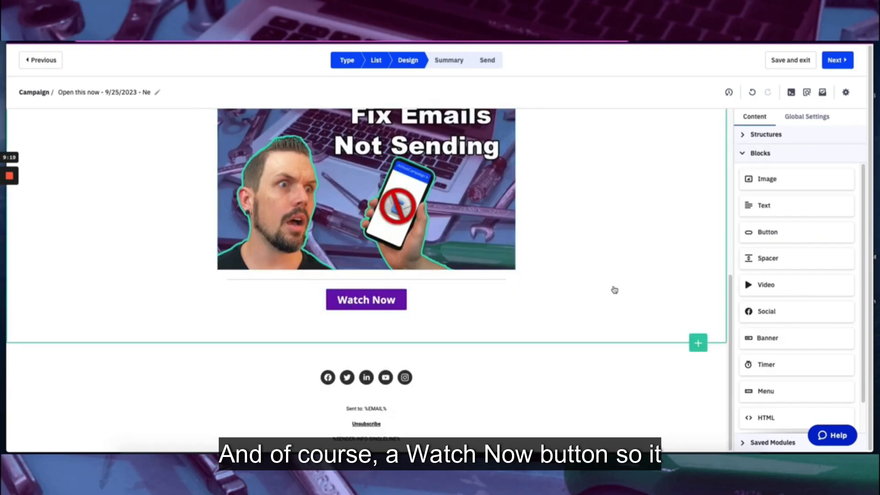
{"action": "scroll", "coordinate": [625, 222], "scroll_direction": "up", "scroll_amount": 3}
{"action": "scroll", "coordinate": [626, 223], "scroll_direction": "up", "scroll_amount": 1}
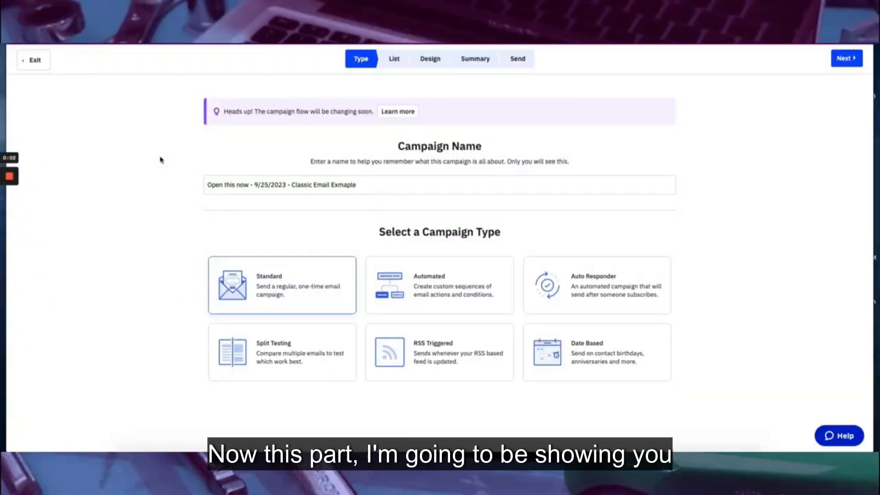
Confirm the Standard type and address the campaign to the Master Contact List
{"action": "left_click", "coordinate": [848, 58]}
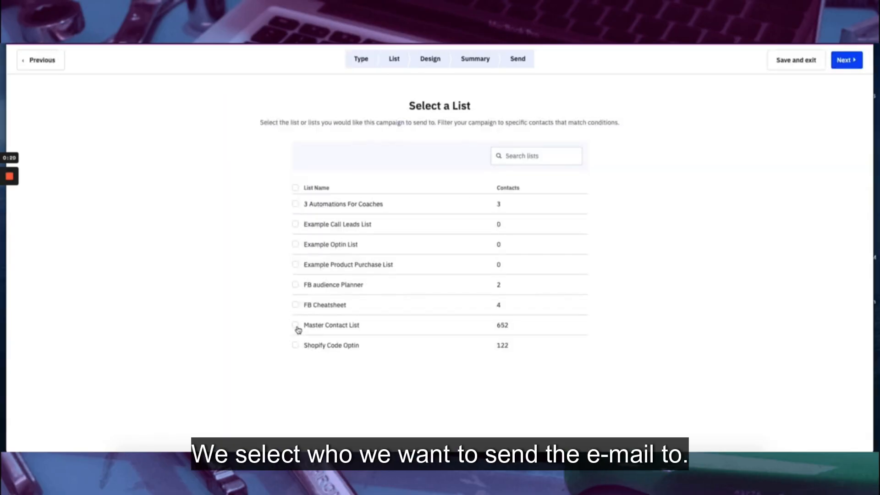
{"action": "left_click", "coordinate": [296, 326]}
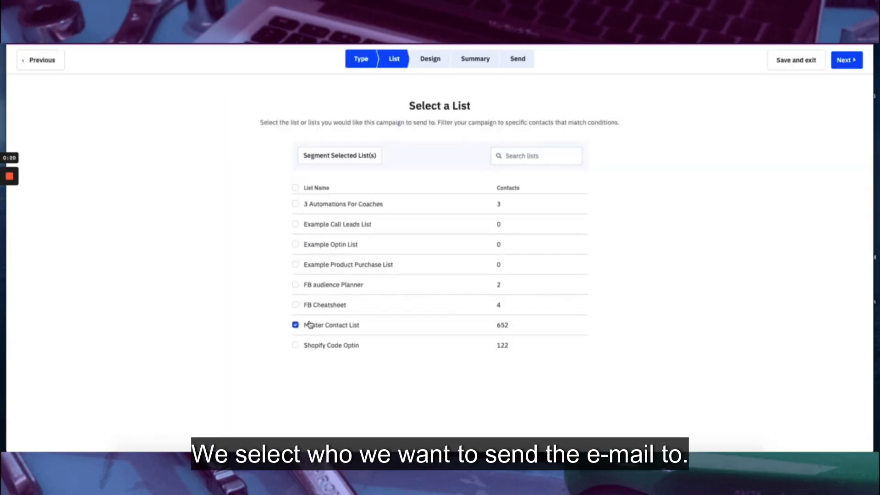
{"action": "left_click", "coordinate": [847, 60]}
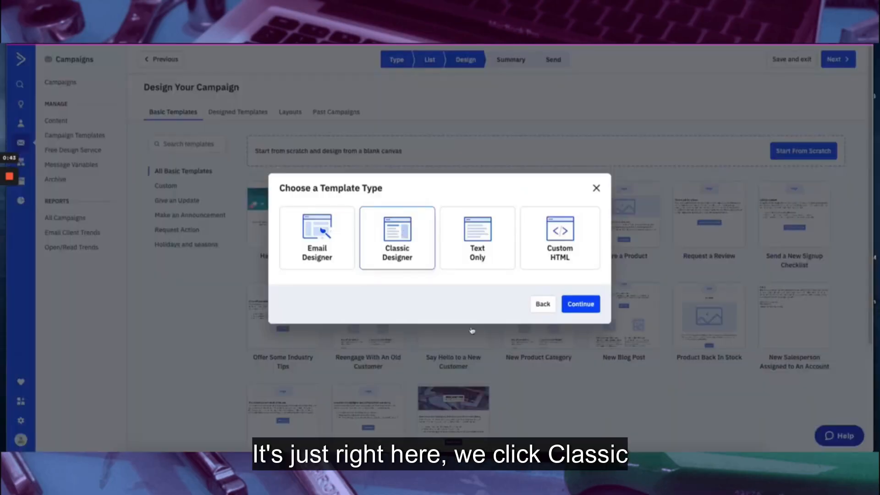
Choose the Classic Designer and base the email on the RI Newsletter Template
{"action": "left_click", "coordinate": [581, 304]}
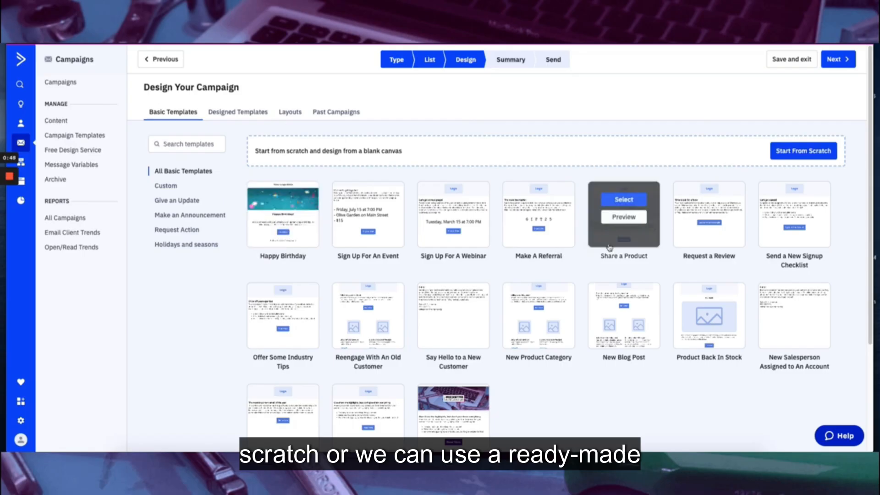
{"action": "scroll", "coordinate": [596, 321], "scroll_direction": "down", "scroll_amount": 3}
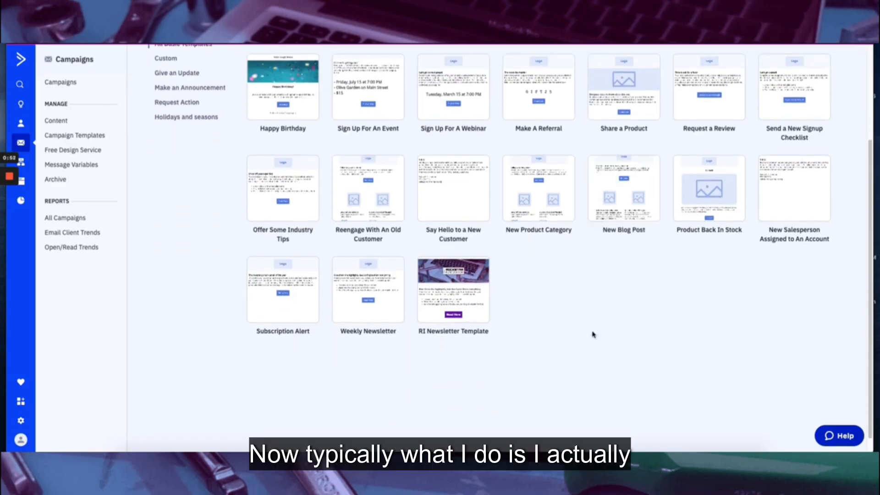
{"action": "scroll", "coordinate": [591, 334], "scroll_direction": "up", "scroll_amount": 1}
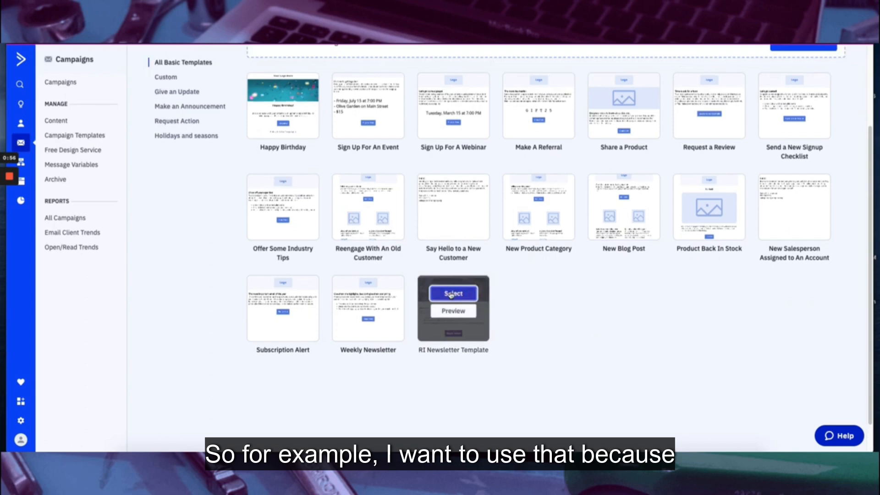
{"action": "left_click", "coordinate": [451, 291]}
{"action": "left_click", "coordinate": [396, 301]}
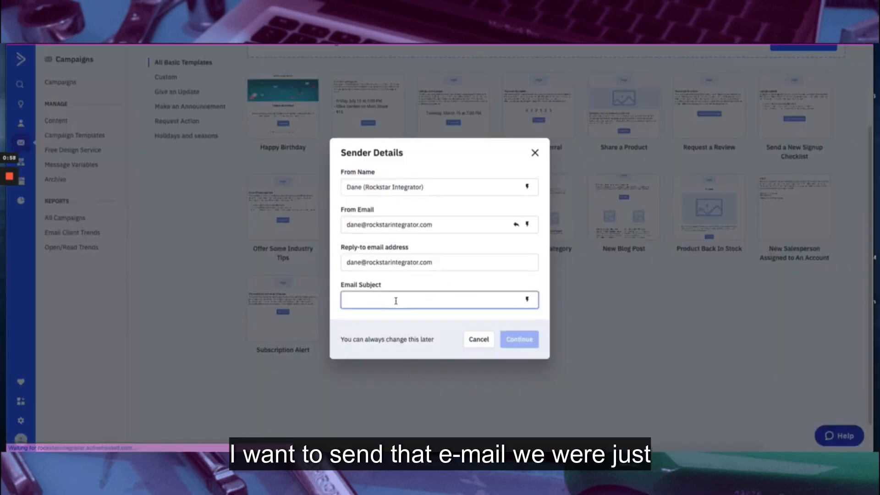
Enter 'NA' as the email subject in Sender Details and continue into the editor
{"action": "type", "text": "NA"}
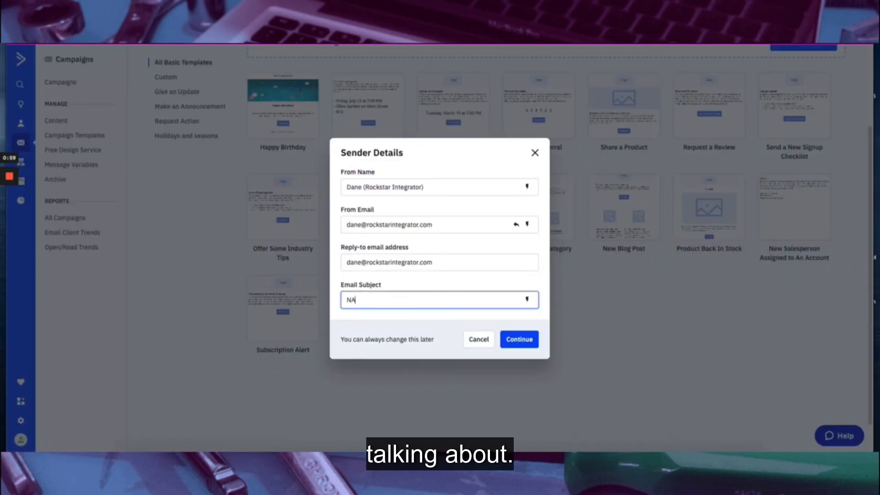
{"action": "left_click", "coordinate": [519, 339]}
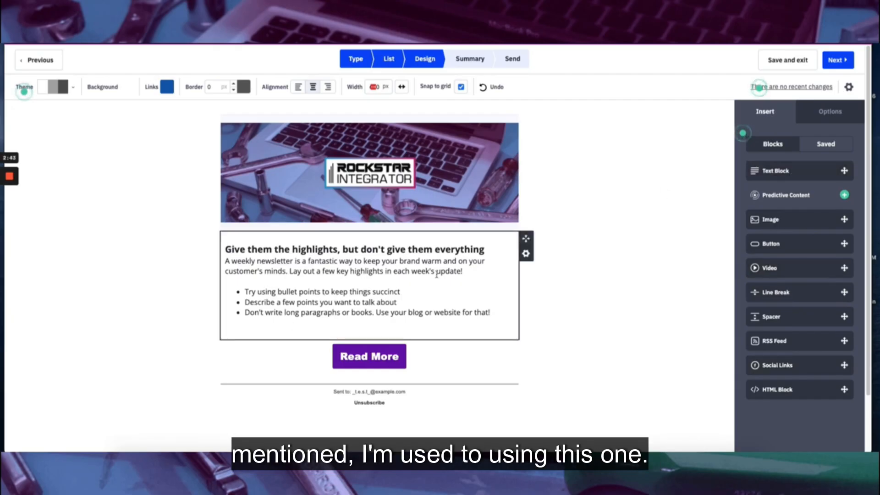
{"action": "left_click_drag", "start_coordinate": [785, 180], "coordinate": [514, 198]}
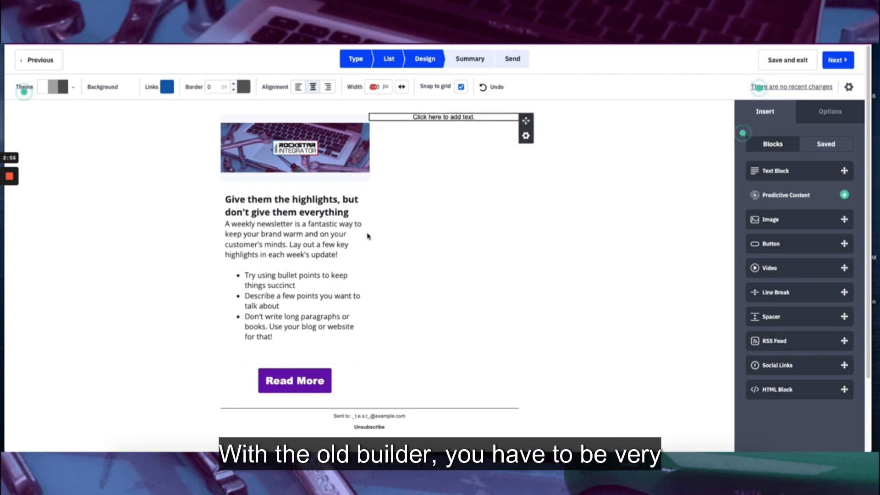
{"action": "left_click_drag", "start_coordinate": [362, 242], "coordinate": [610, 217]}
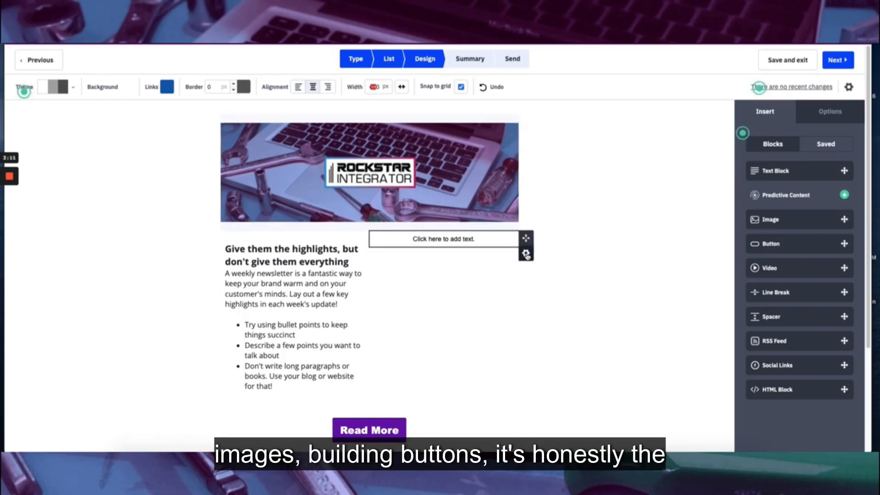
{"action": "left_click", "coordinate": [526, 254]}
{"action": "left_click", "coordinate": [479, 311]}
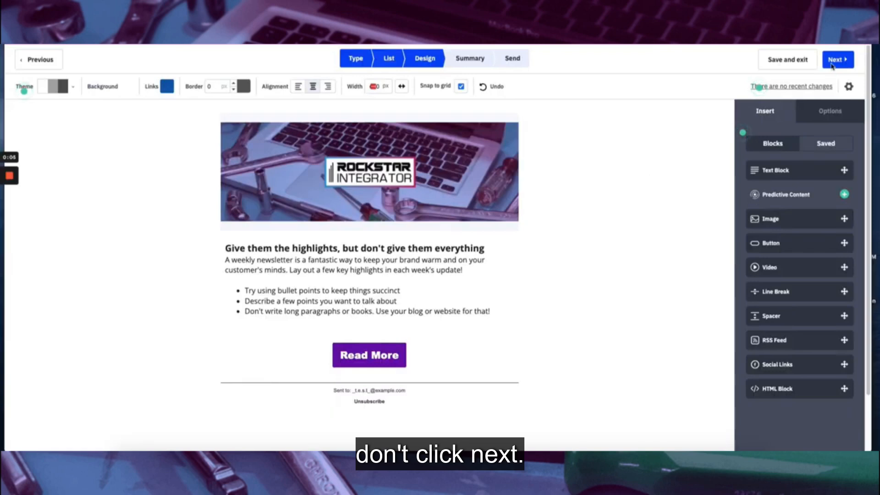
Replace the subject with 'This si the subject line' and set the preheader 'and here is the preview'
{"action": "left_click", "coordinate": [850, 88]}
{"action": "left_click_drag", "start_coordinate": [405, 117], "coordinate": [379, 117]}
{"action": "left_click", "coordinate": [429, 151]}
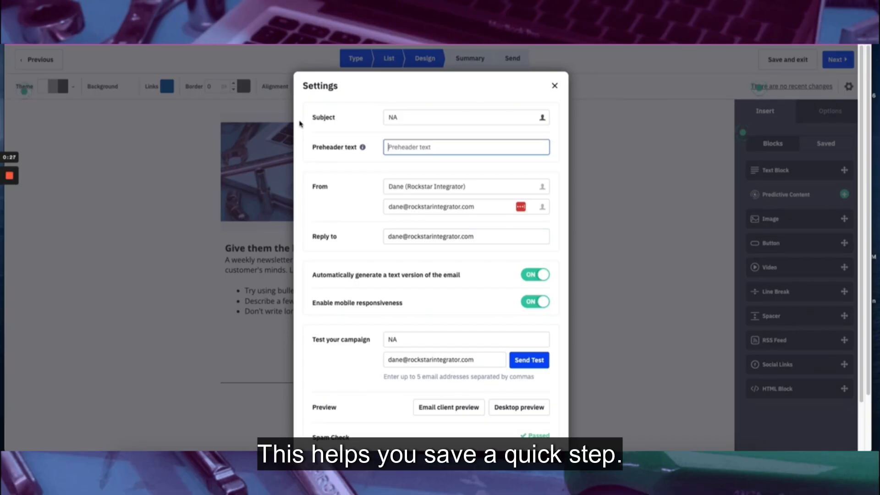
{"action": "left_click_drag", "start_coordinate": [407, 117], "coordinate": [375, 118]}
{"action": "type", "text": "This si the subject line"}
{"action": "key", "text": "Tab"}
{"action": "type", "text": "and here is the preview"}
Fix the subject to 'This is the subject line' and append the First Name field (%FIRSTNAME%)
{"action": "double_click", "coordinate": [404, 118]}
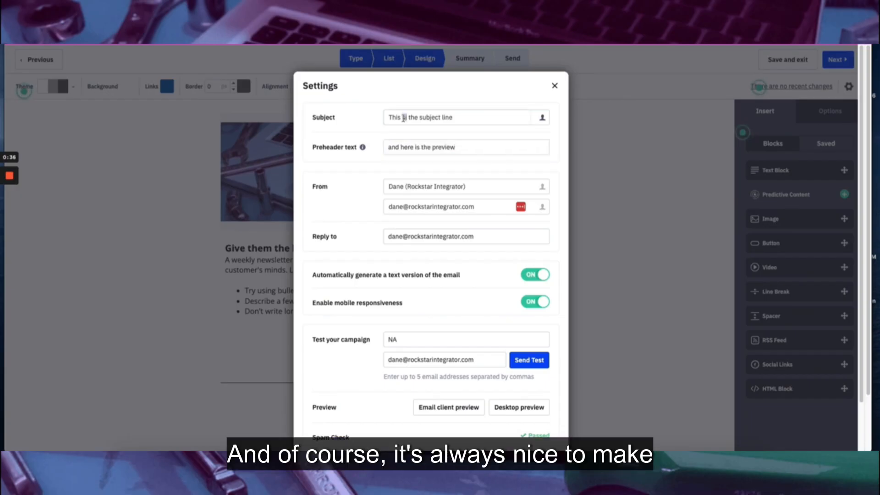
{"action": "left_click", "coordinate": [486, 118]}
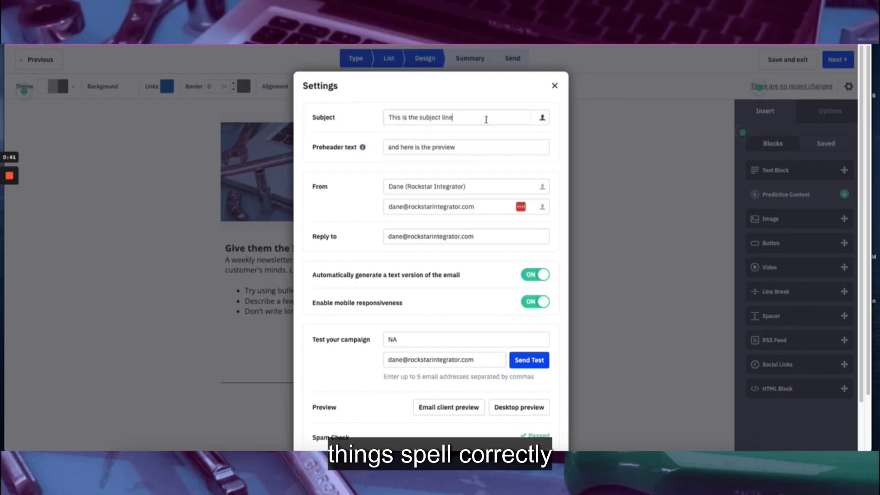
{"action": "left_click", "coordinate": [543, 120]}
{"action": "left_click", "coordinate": [521, 144]}
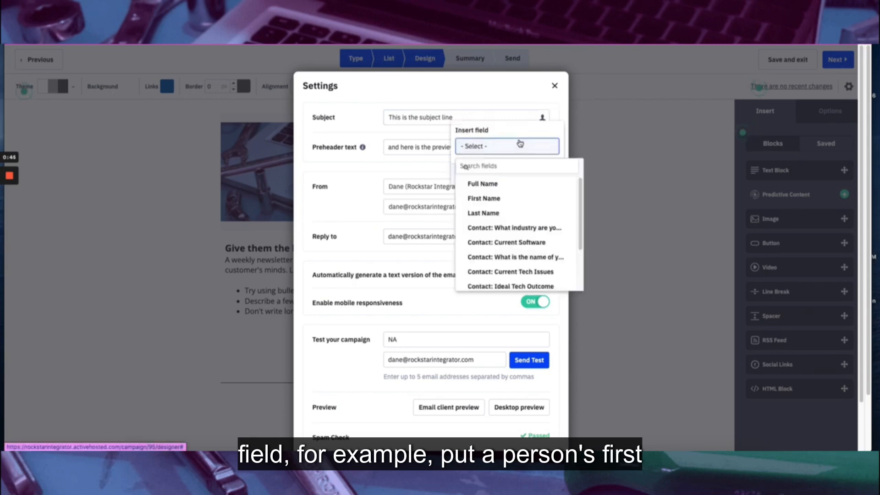
{"action": "left_click", "coordinate": [485, 198]}
{"action": "left_click", "coordinate": [534, 174]}
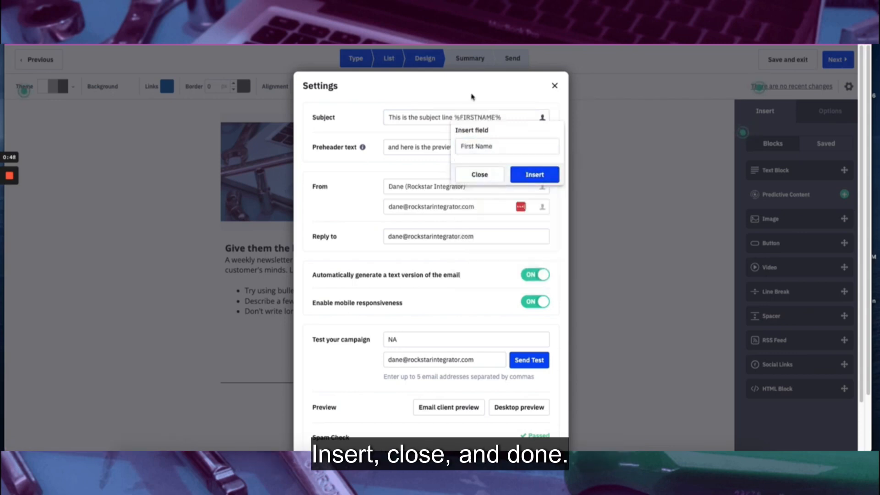
{"action": "left_click", "coordinate": [480, 175]}
{"action": "scroll", "coordinate": [469, 121], "scroll_direction": "down", "scroll_amount": 2}
Review the Campaign Summary's sender, reply-to address and tracking options
{"action": "left_click", "coordinate": [535, 426]}
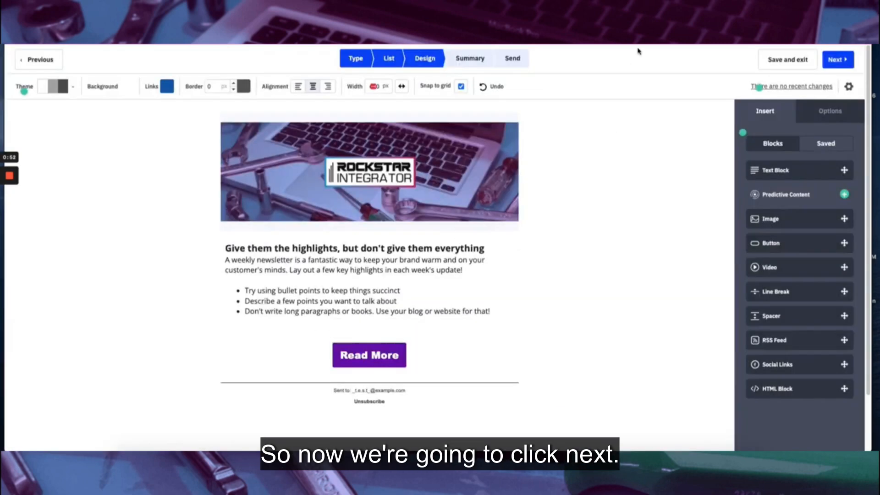
{"action": "left_click", "coordinate": [838, 59]}
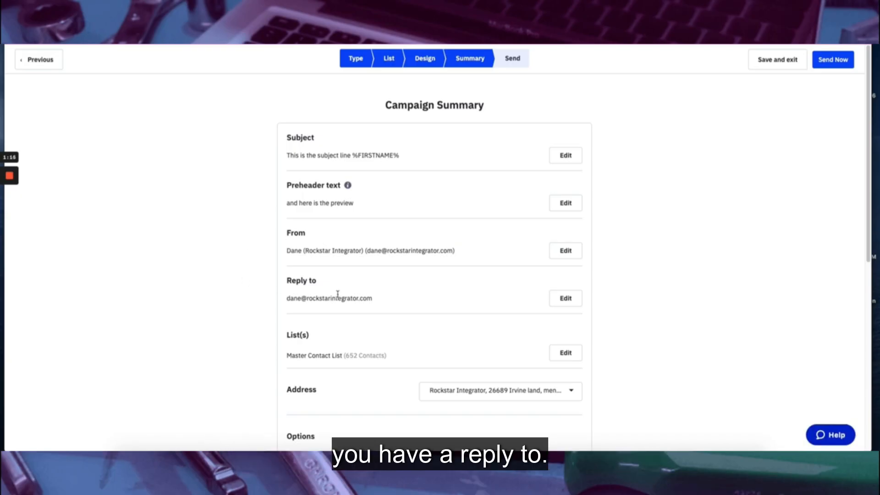
{"action": "left_click_drag", "start_coordinate": [373, 298], "coordinate": [285, 299]}
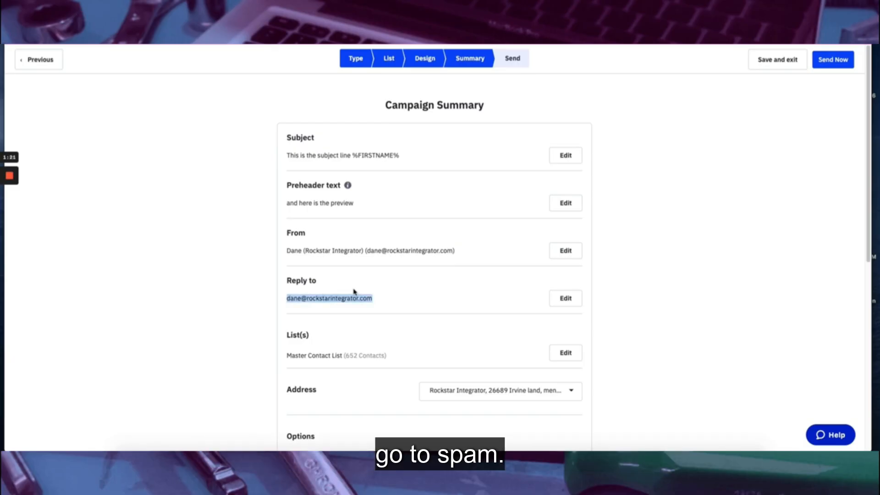
{"action": "left_click", "coordinate": [231, 319]}
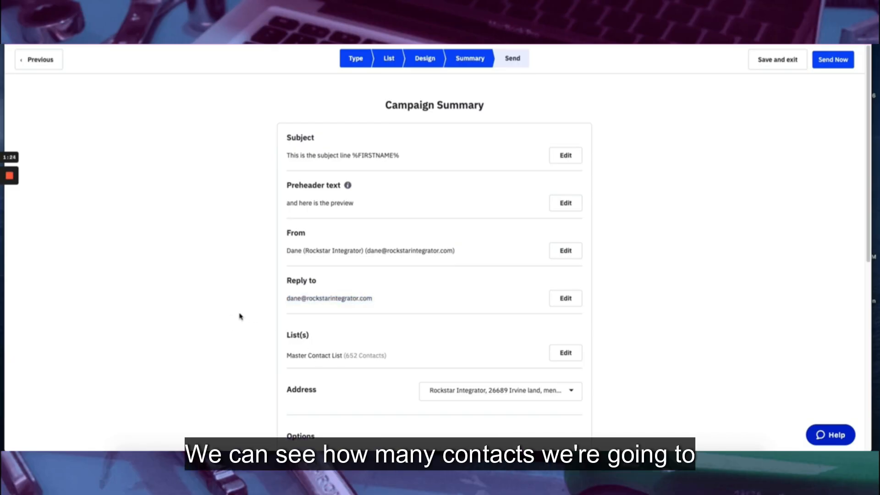
{"action": "scroll", "coordinate": [245, 321], "scroll_direction": "down", "scroll_amount": 5}
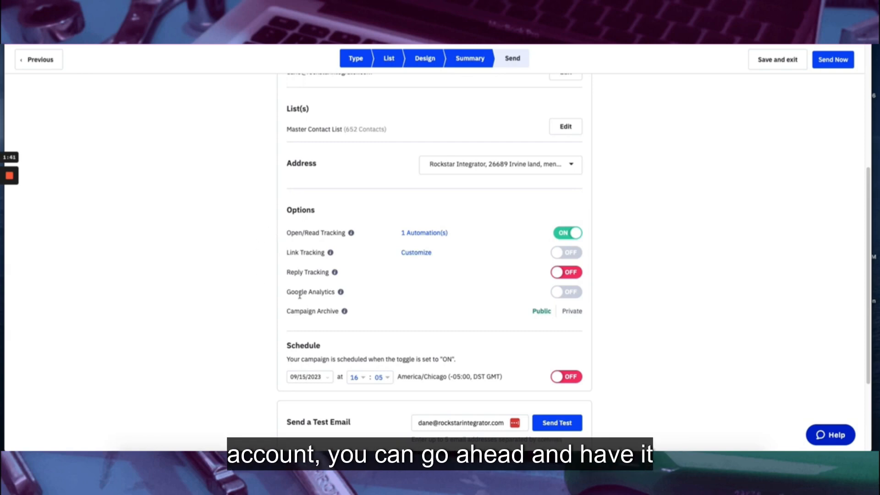
{"action": "scroll", "coordinate": [235, 288], "scroll_direction": "down", "scroll_amount": 2}
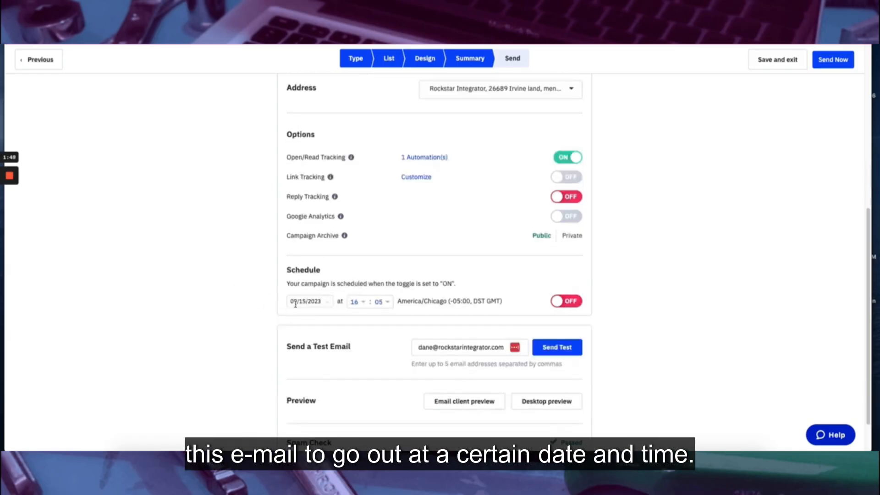
{"action": "scroll", "coordinate": [377, 300], "scroll_direction": "down", "scroll_amount": 1}
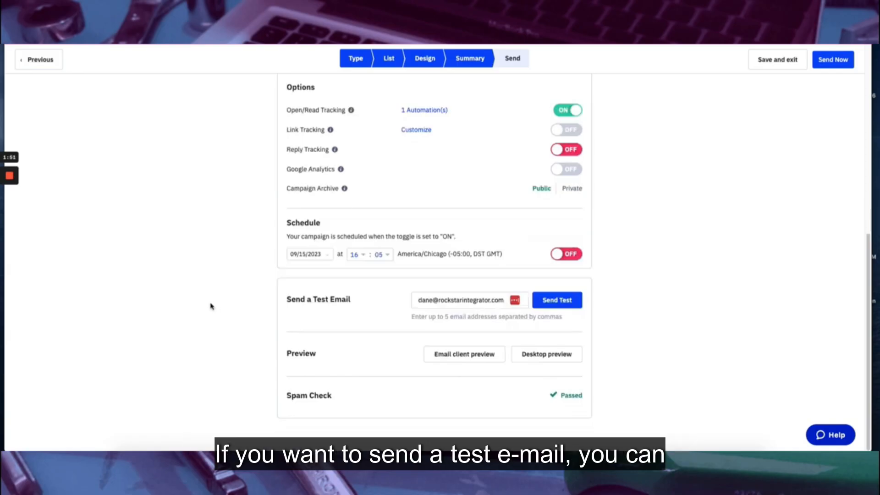
{"action": "scroll", "coordinate": [678, 328], "scroll_direction": "up", "scroll_amount": 7}
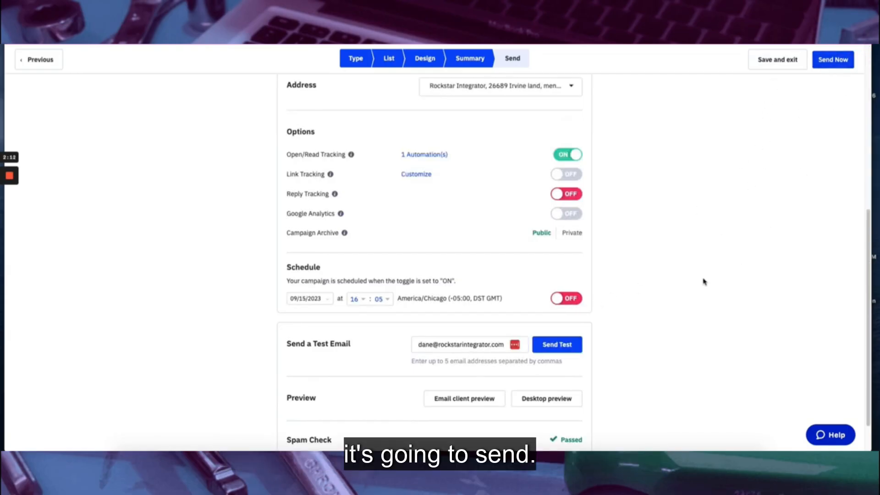
{"action": "left_click", "coordinate": [569, 304]}
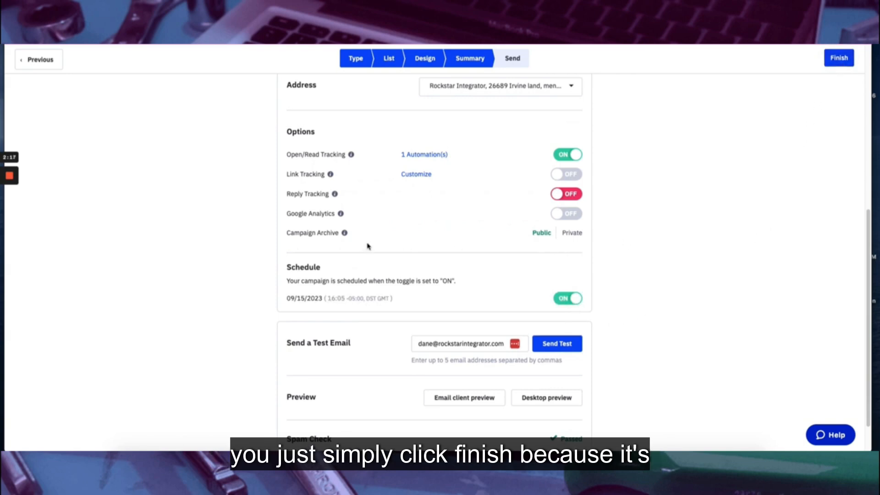
{"action": "left_click", "coordinate": [567, 298]}
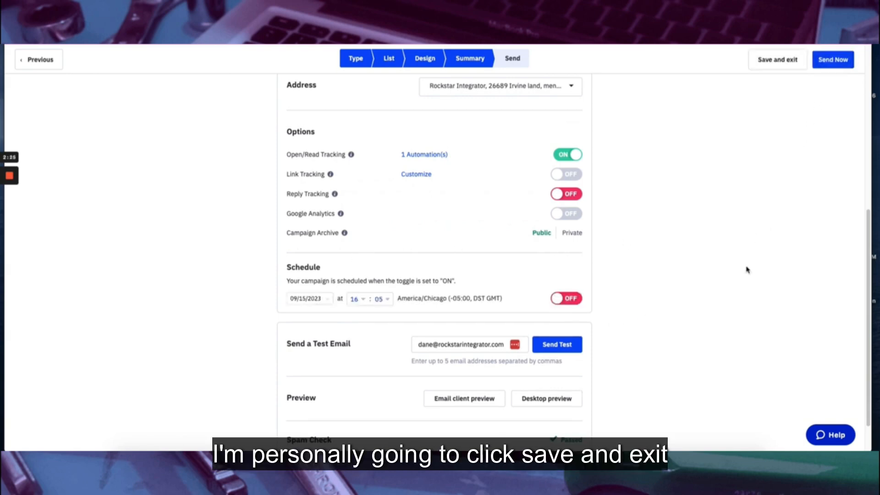